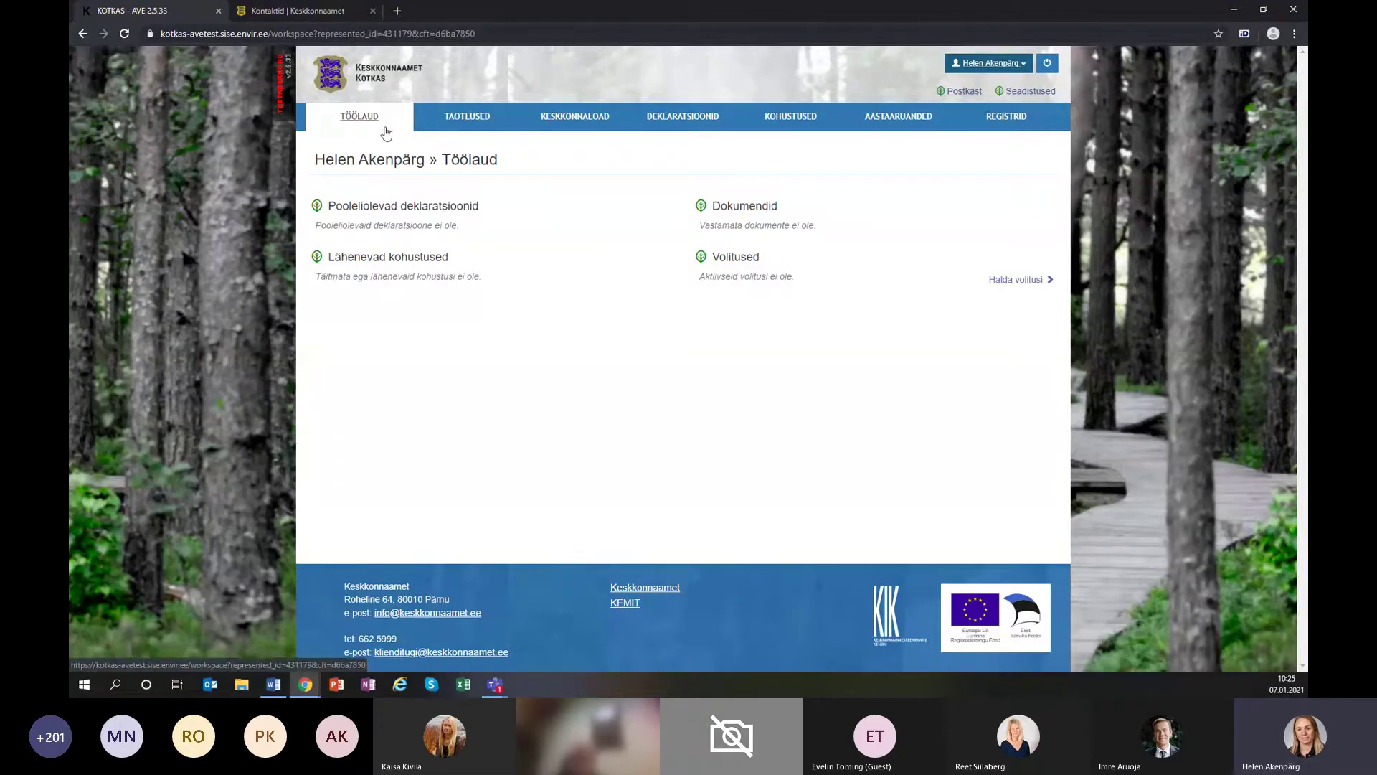
# Open the annual reports section and list the two 2019 waste reports still in progress.
pyautogui.click(905, 121)
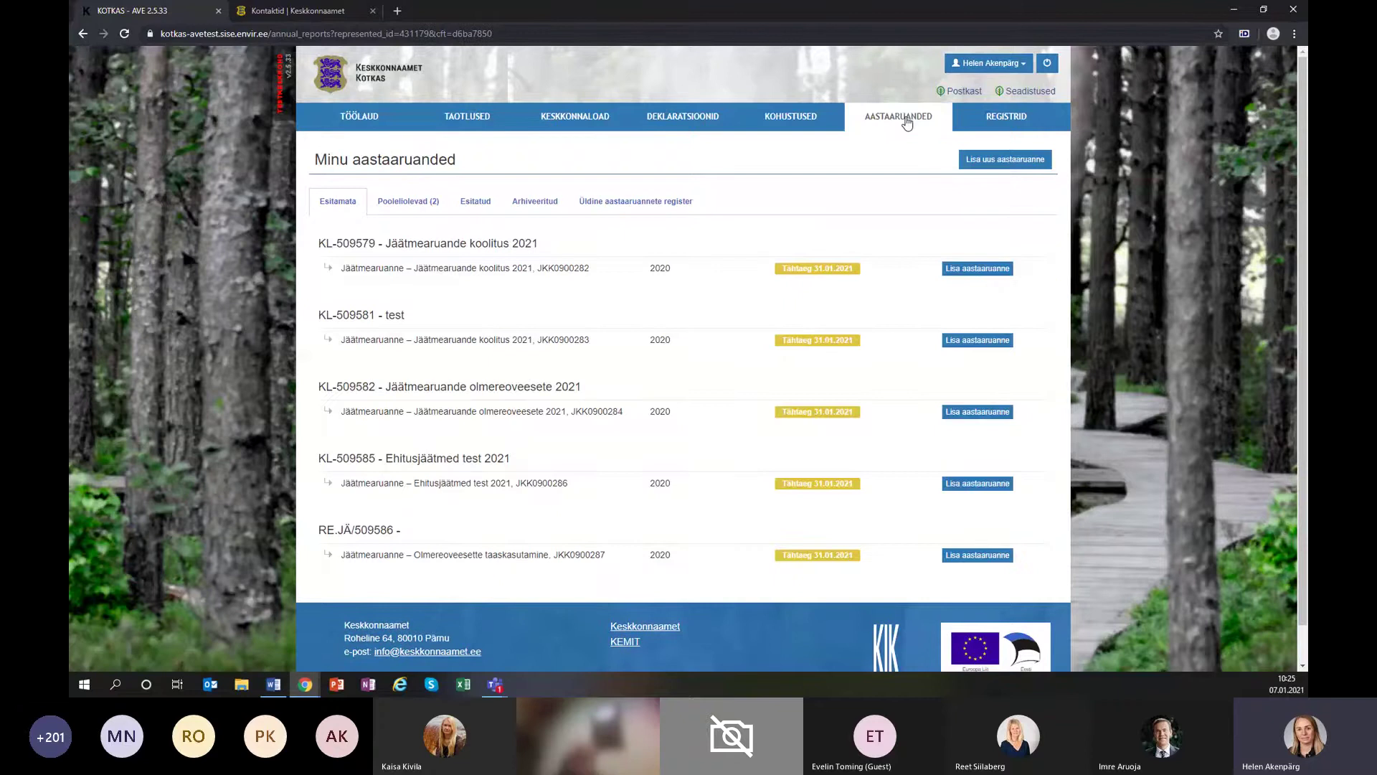
pyautogui.scroll(-1, 805, 172)
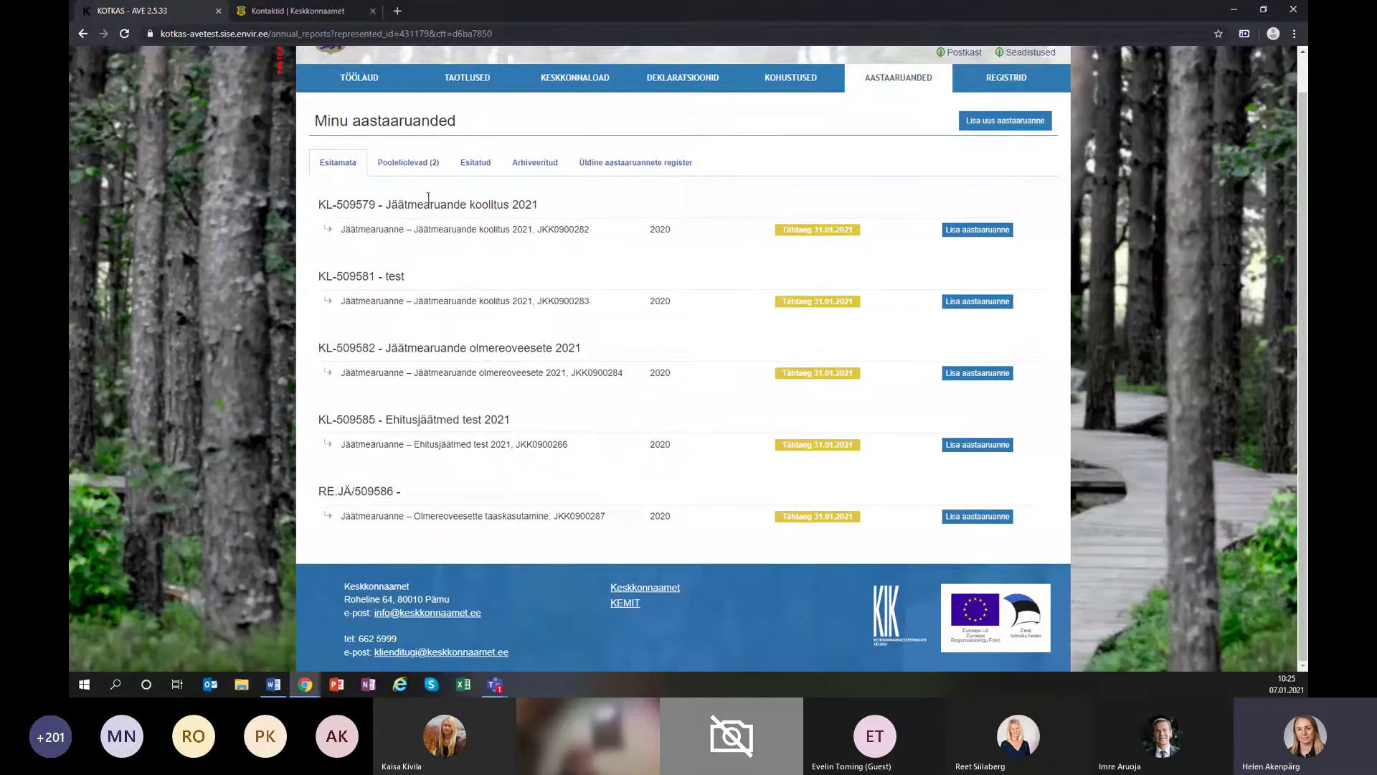
pyautogui.click(413, 168)
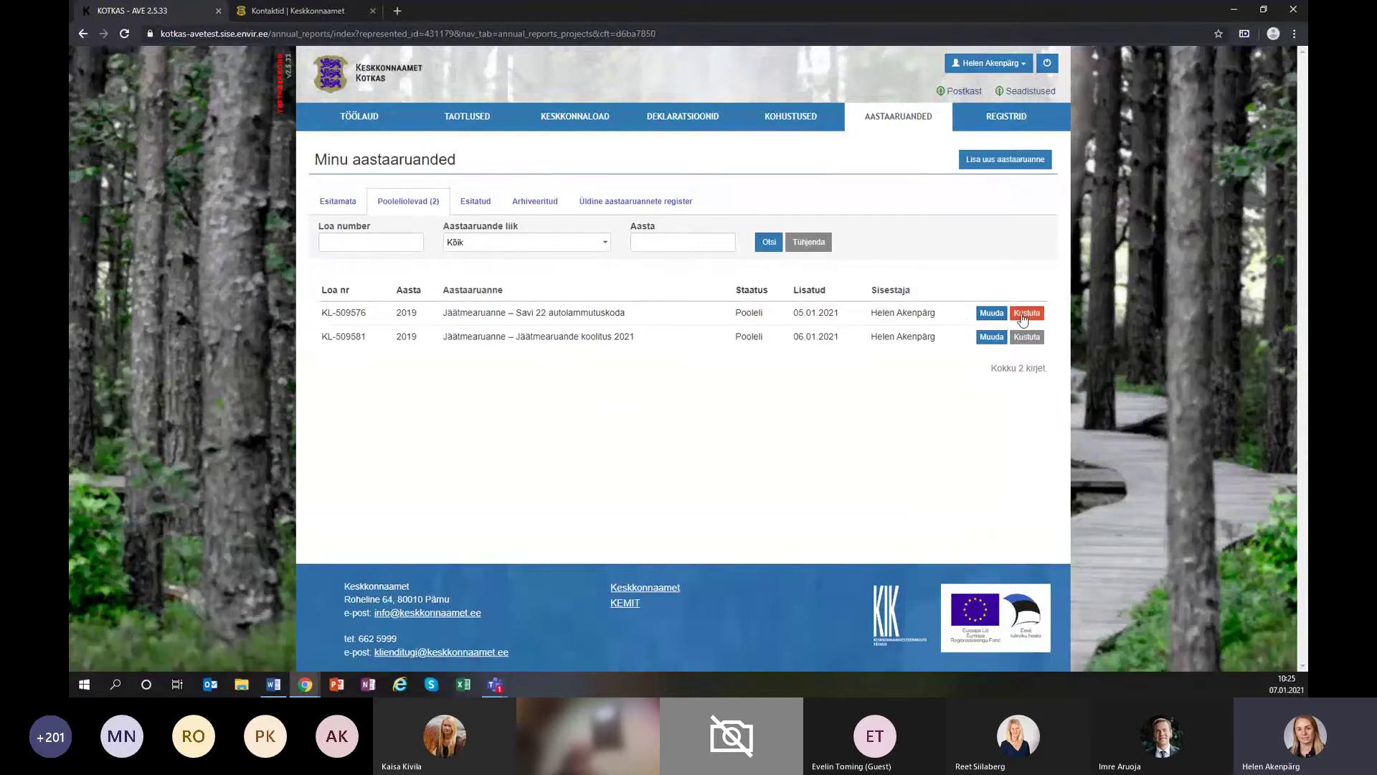
# Review the Esitatud and Arhiveeritud reports, then return to the five 2020 reports awaiting submission.
pyautogui.click(474, 201)
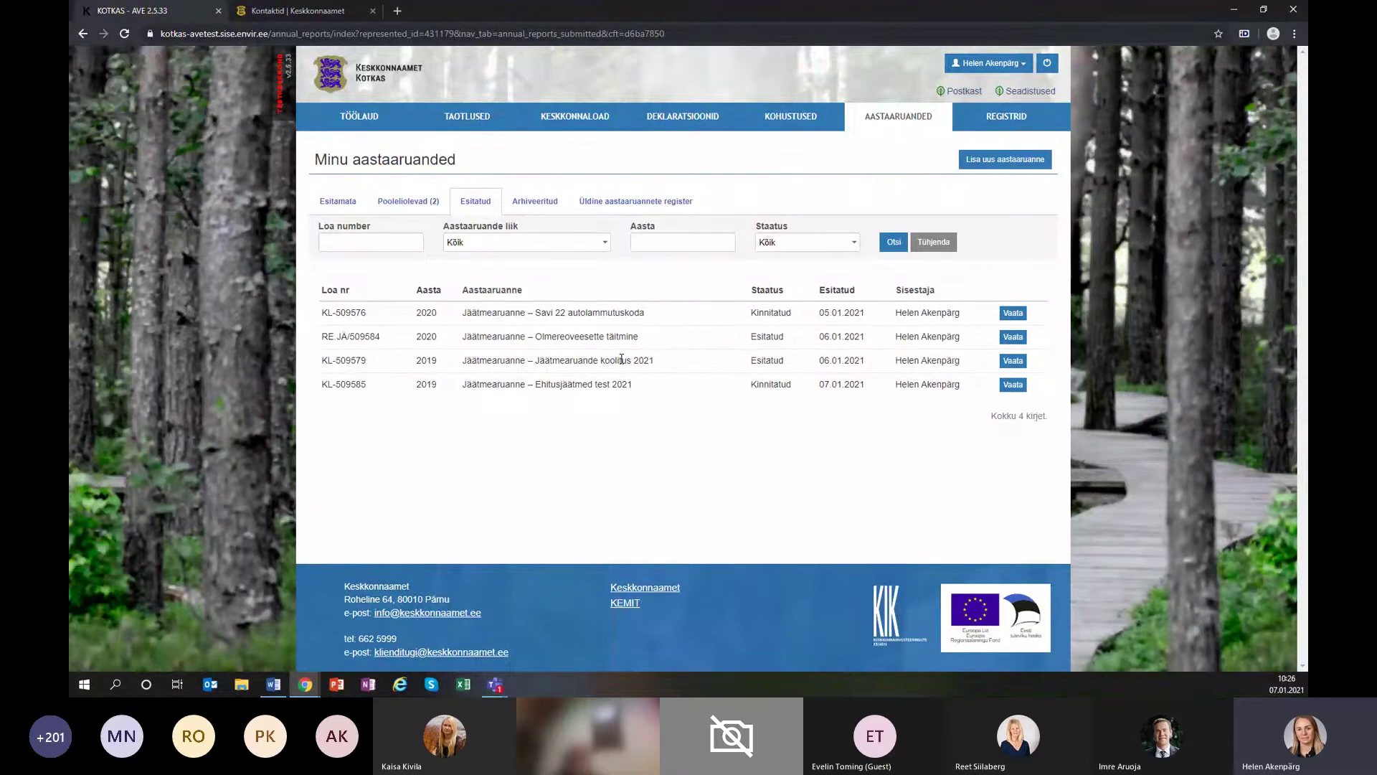
pyautogui.click(535, 202)
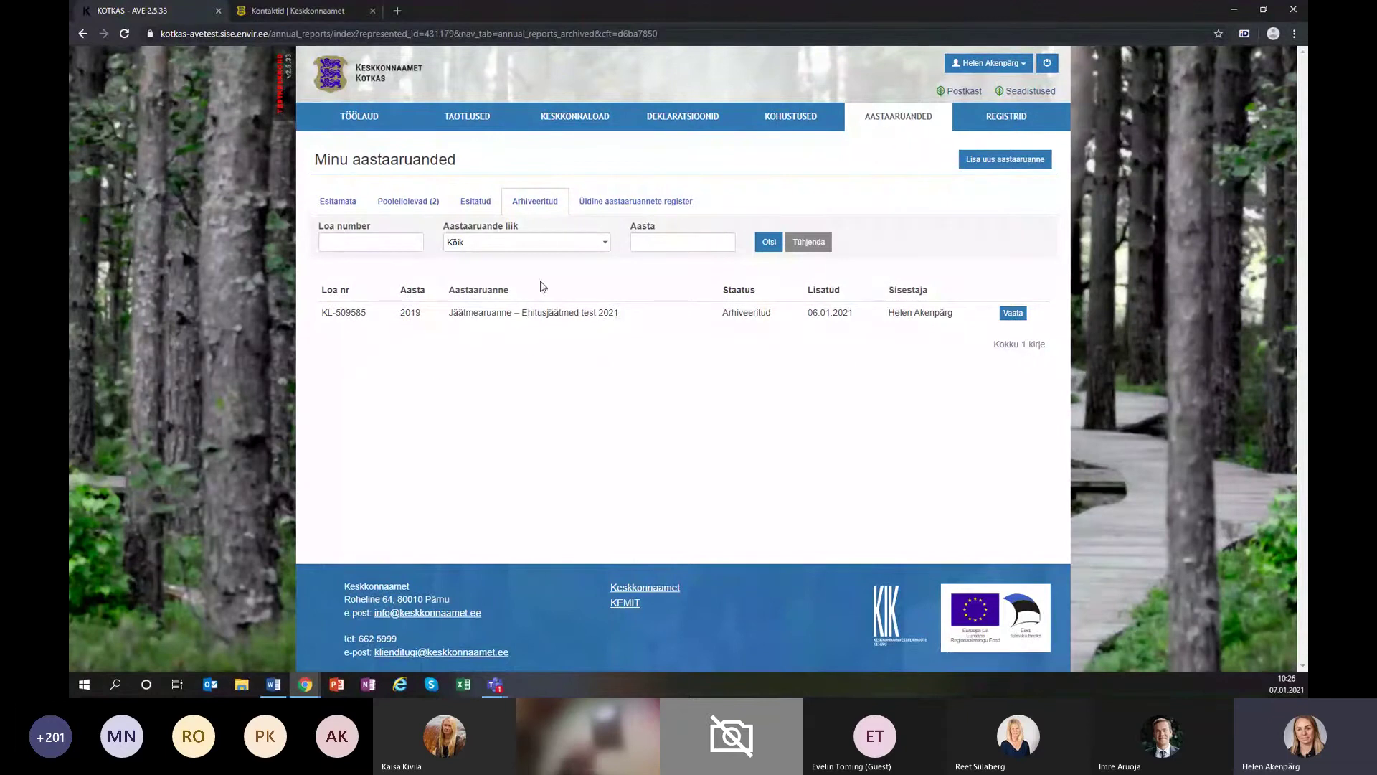
pyautogui.click(332, 207)
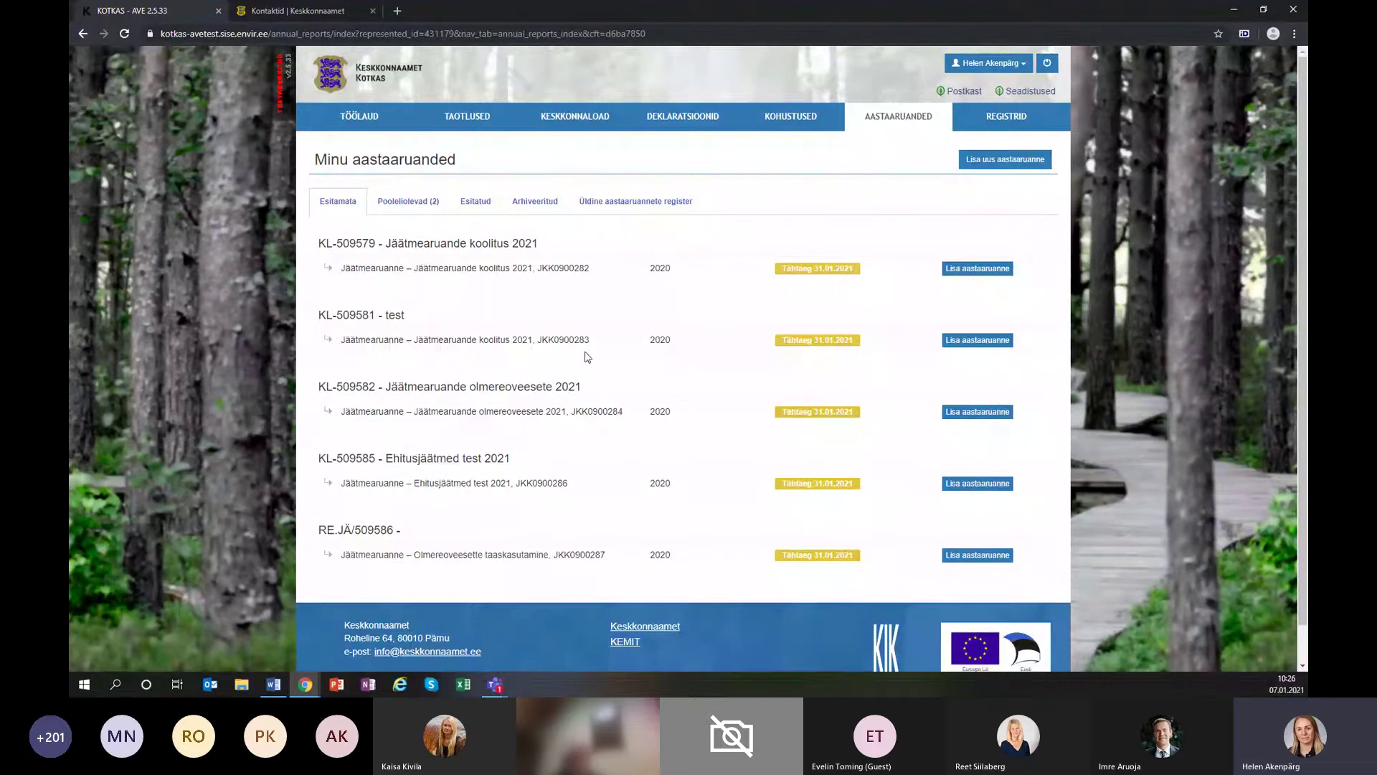
# Add a 2020 annual report on the JKK0900283 row of the Esitamata list.
pyautogui.click(984, 348)
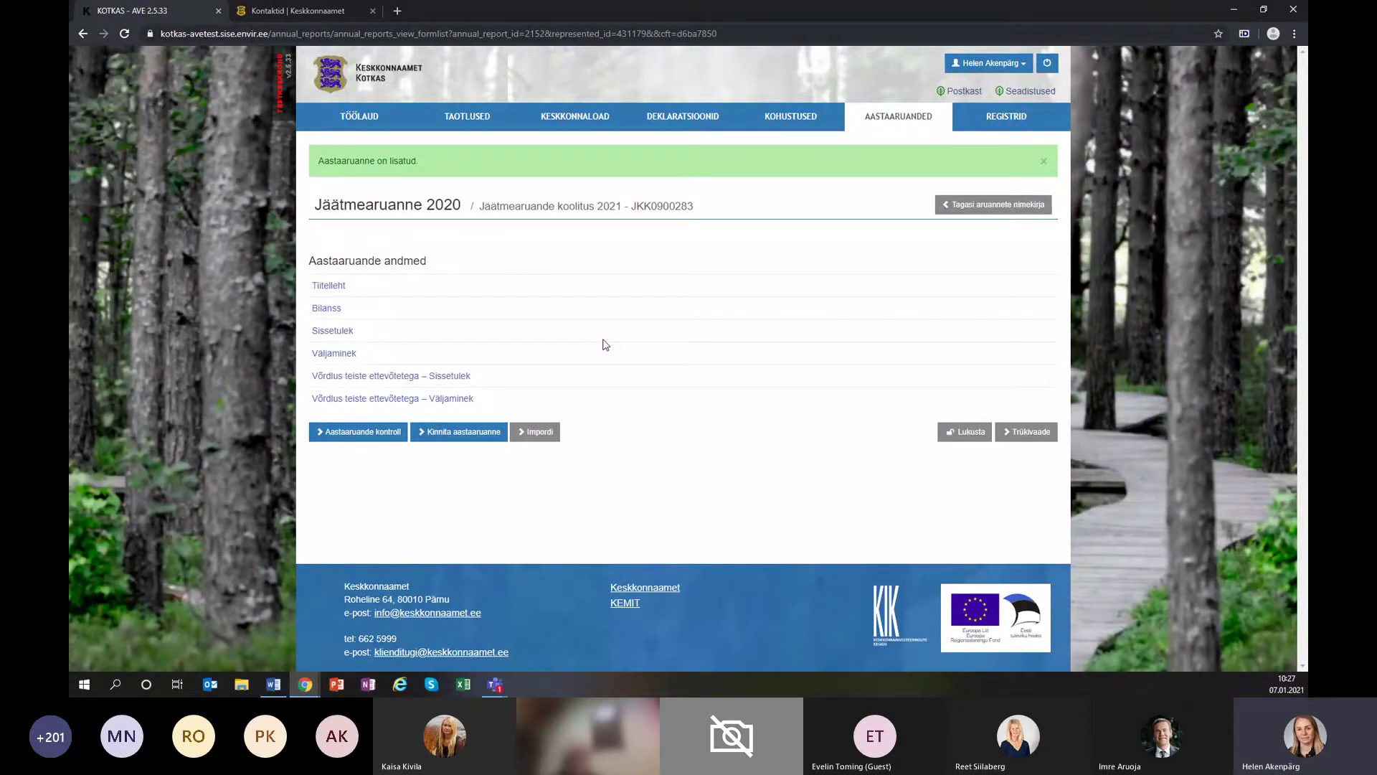
# On the Tiitelleht form, enter the contact person's name and job title 'jäätme peaspetsialist'.
pyautogui.click(338, 288)
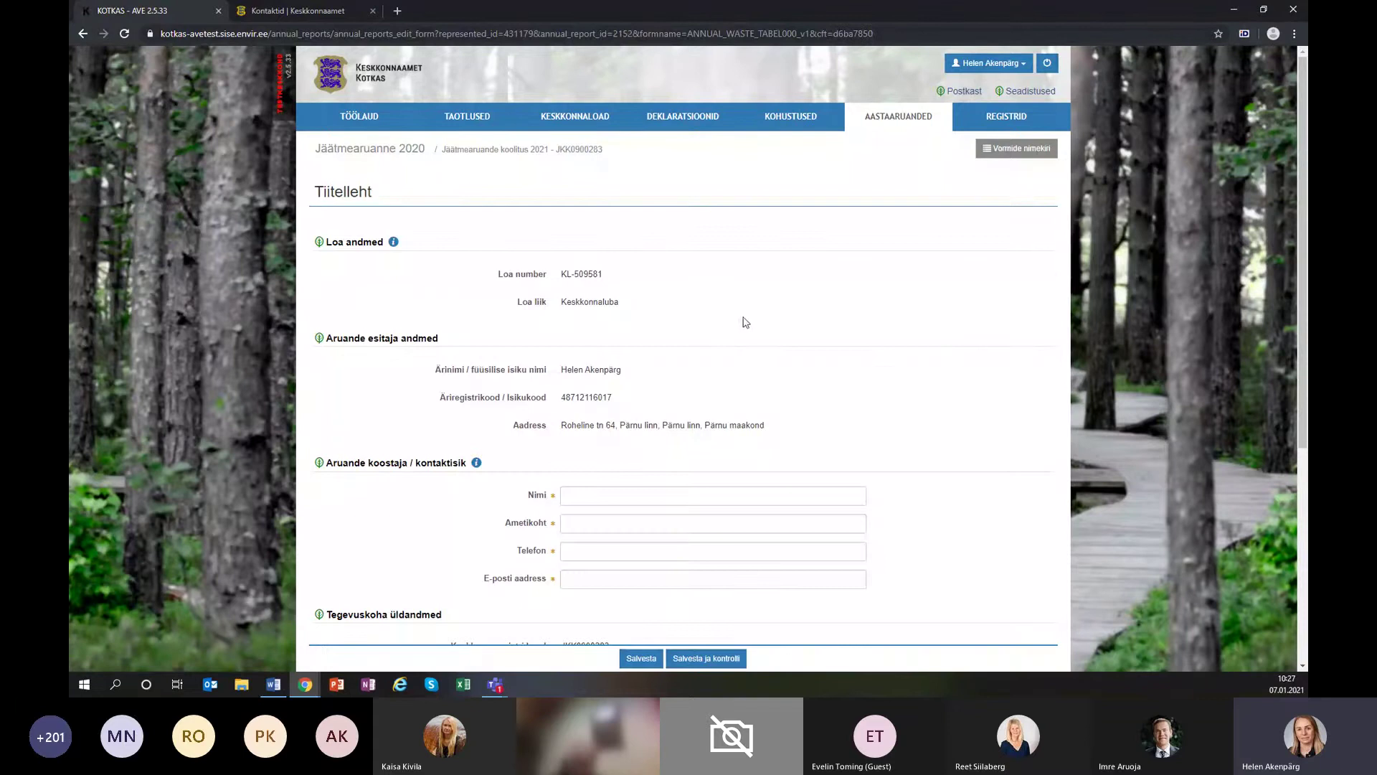
pyautogui.scroll(-2, 744, 315)
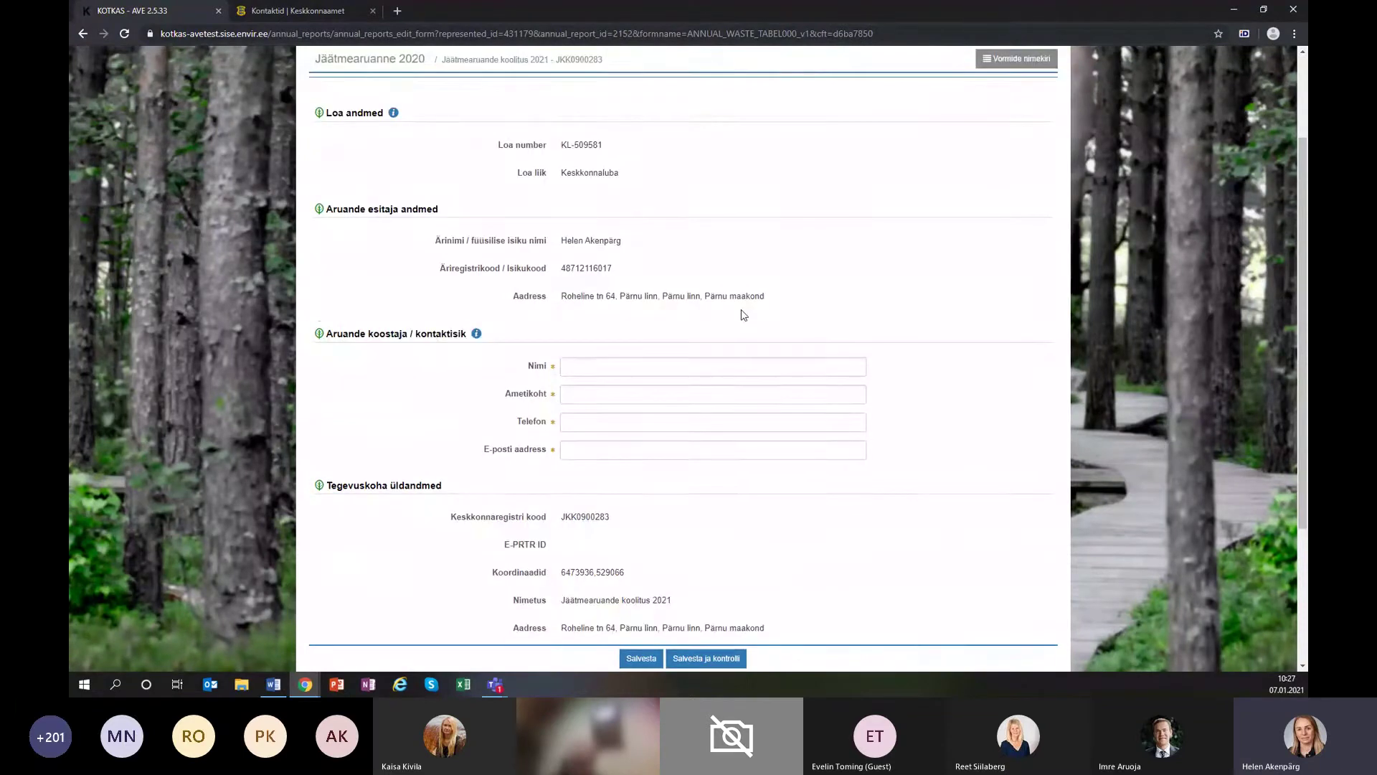
pyautogui.scroll(1, 457, 261)
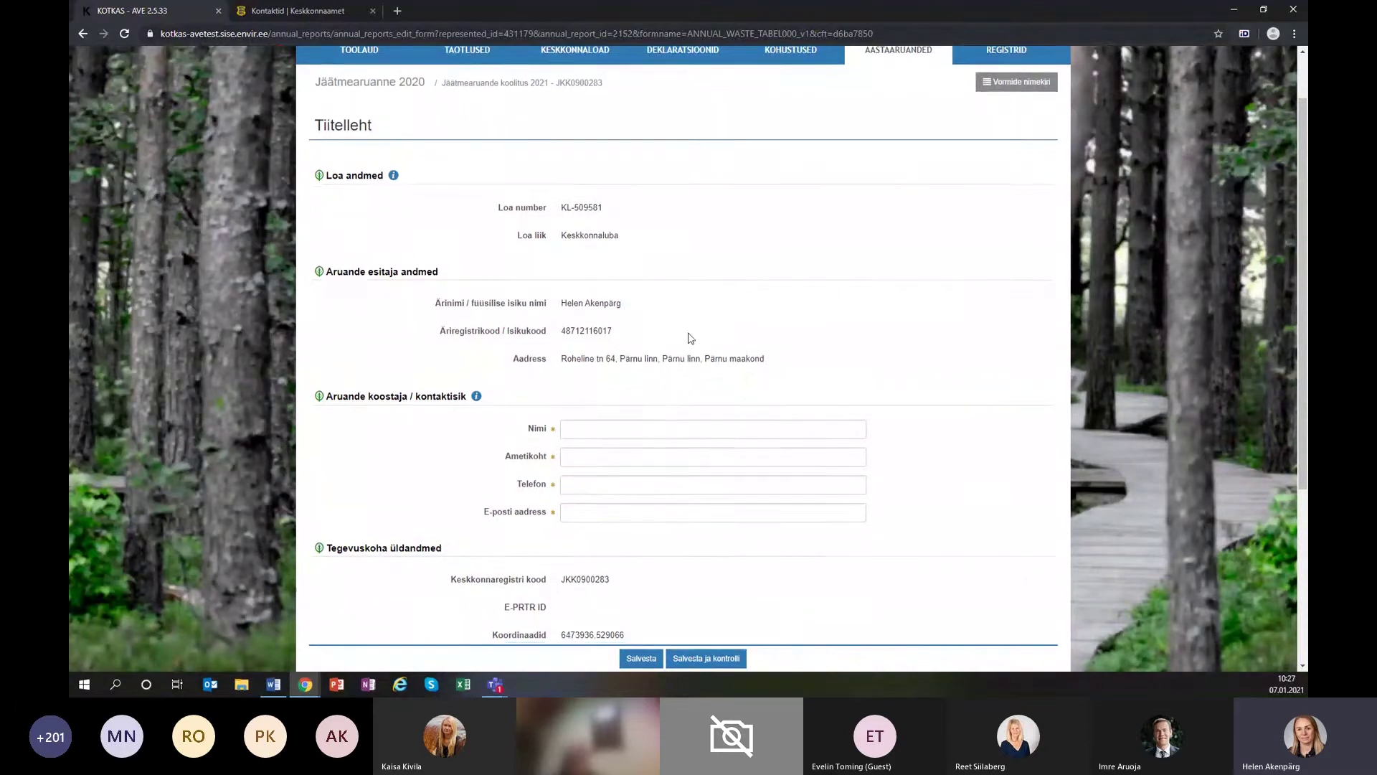
pyautogui.scroll(-2, 686, 337)
pyautogui.click(626, 305)
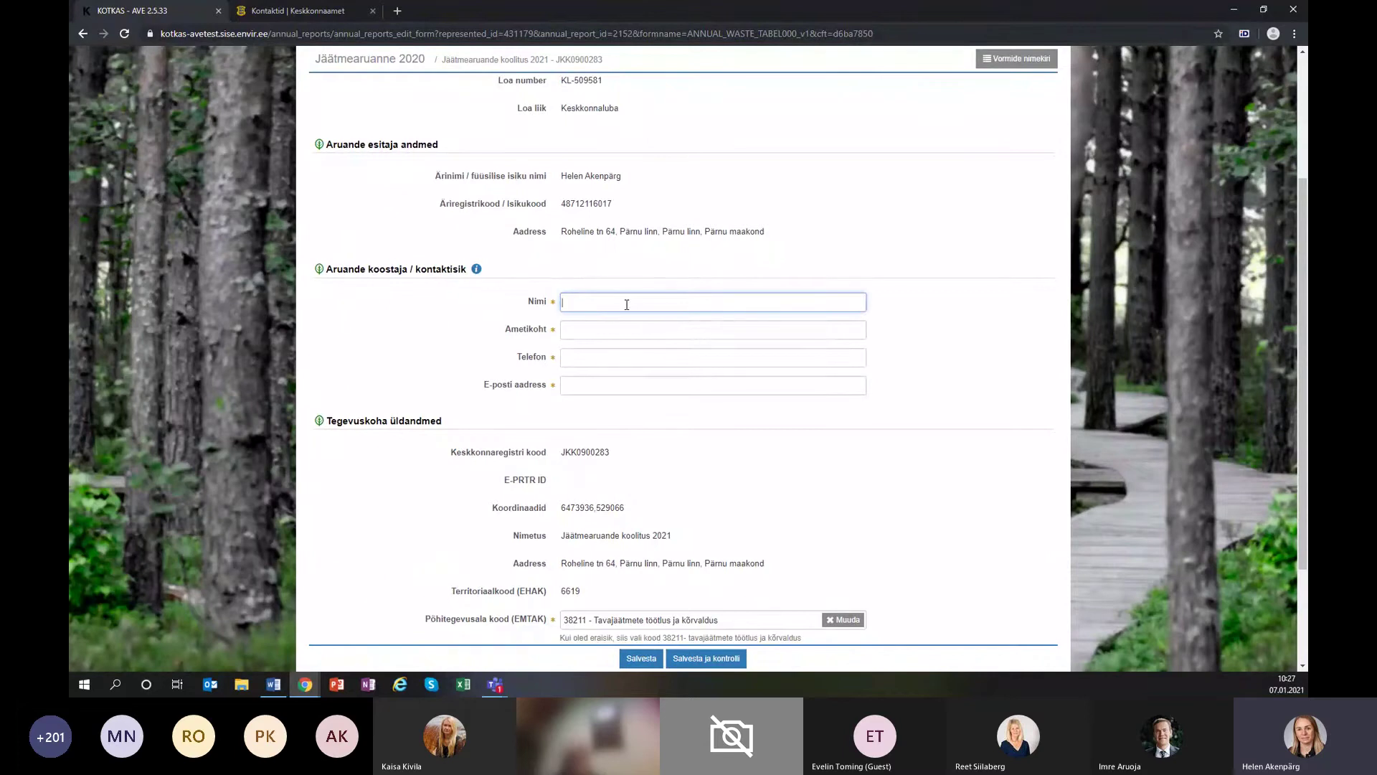
pyautogui.click(618, 333)
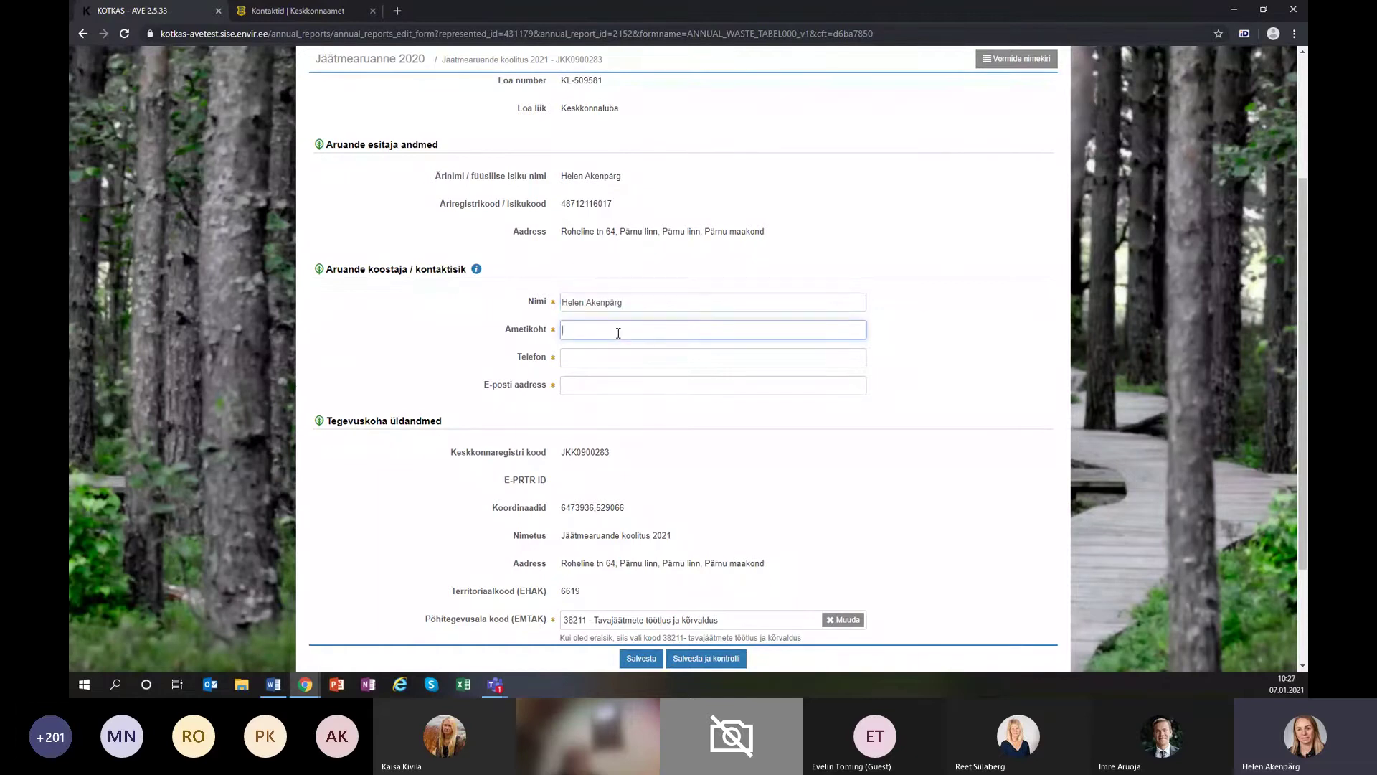
pyautogui.write('jäätme peaspetsialist')
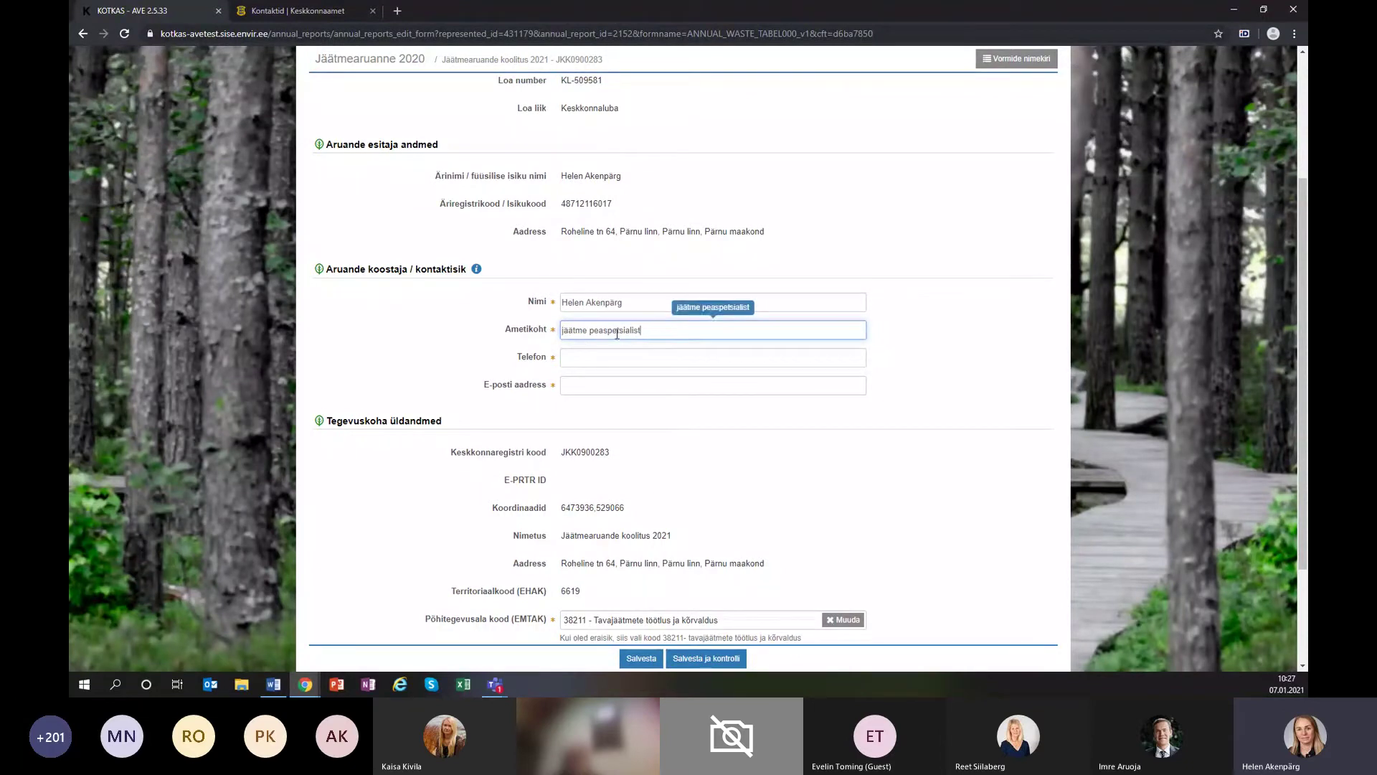
# Fill in the contact's phone number and e-mail address.
pyautogui.click(581, 359)
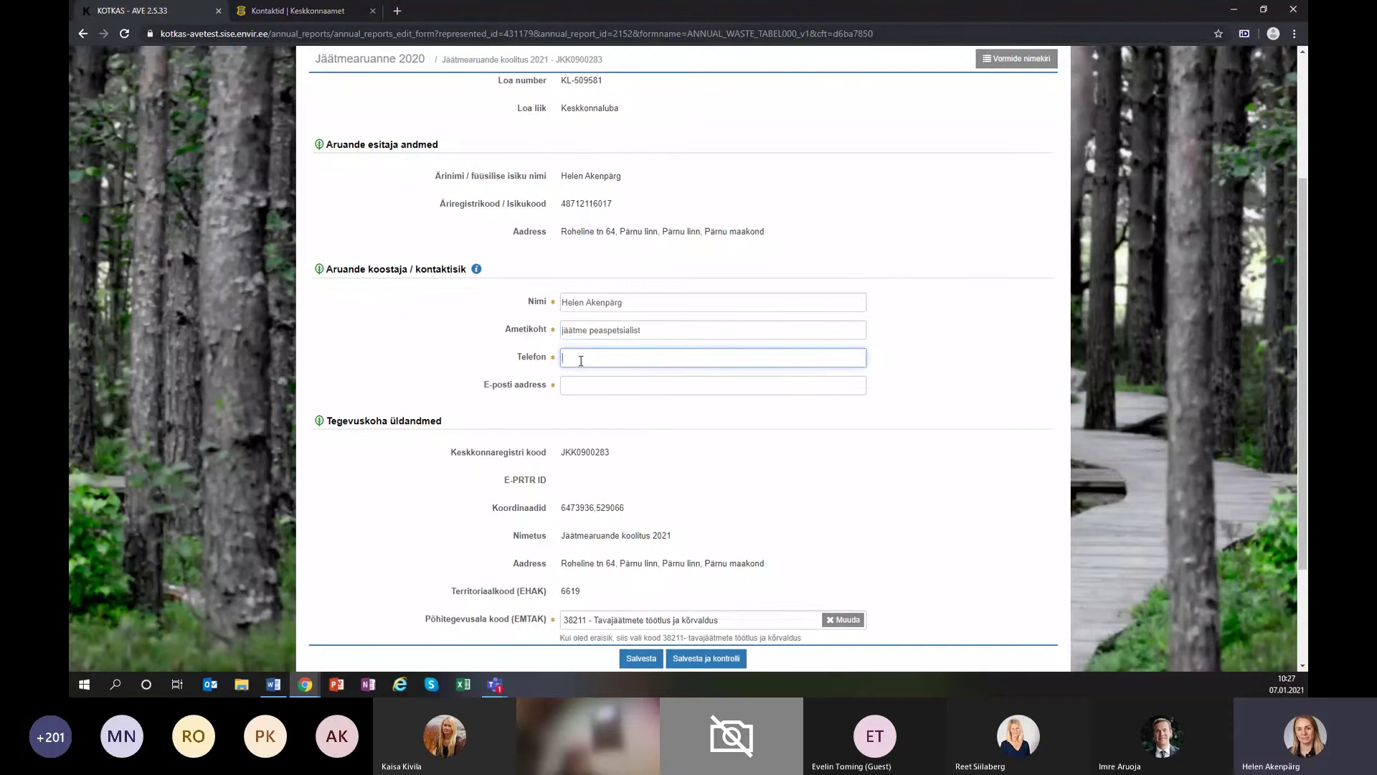
pyautogui.write('5694')
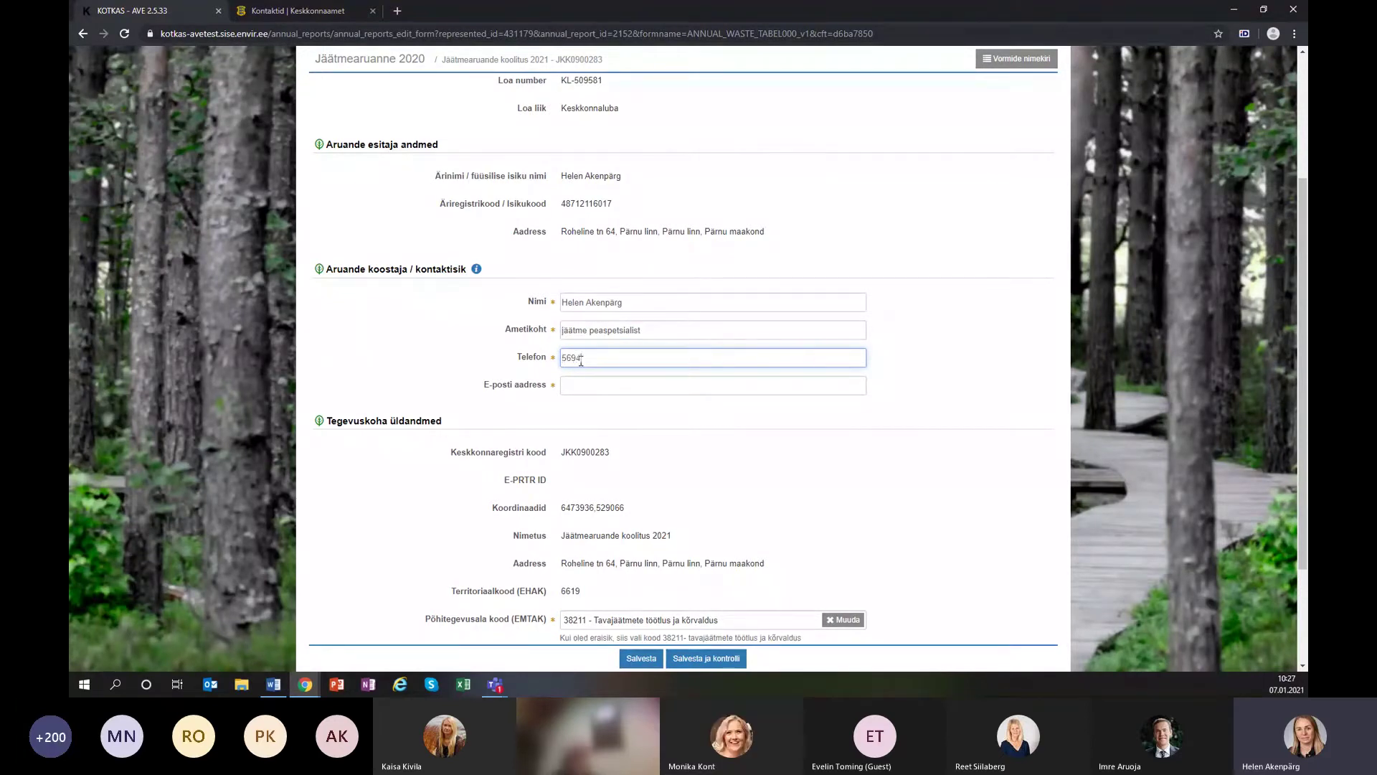
pyautogui.write('5502')
pyautogui.click(639, 387)
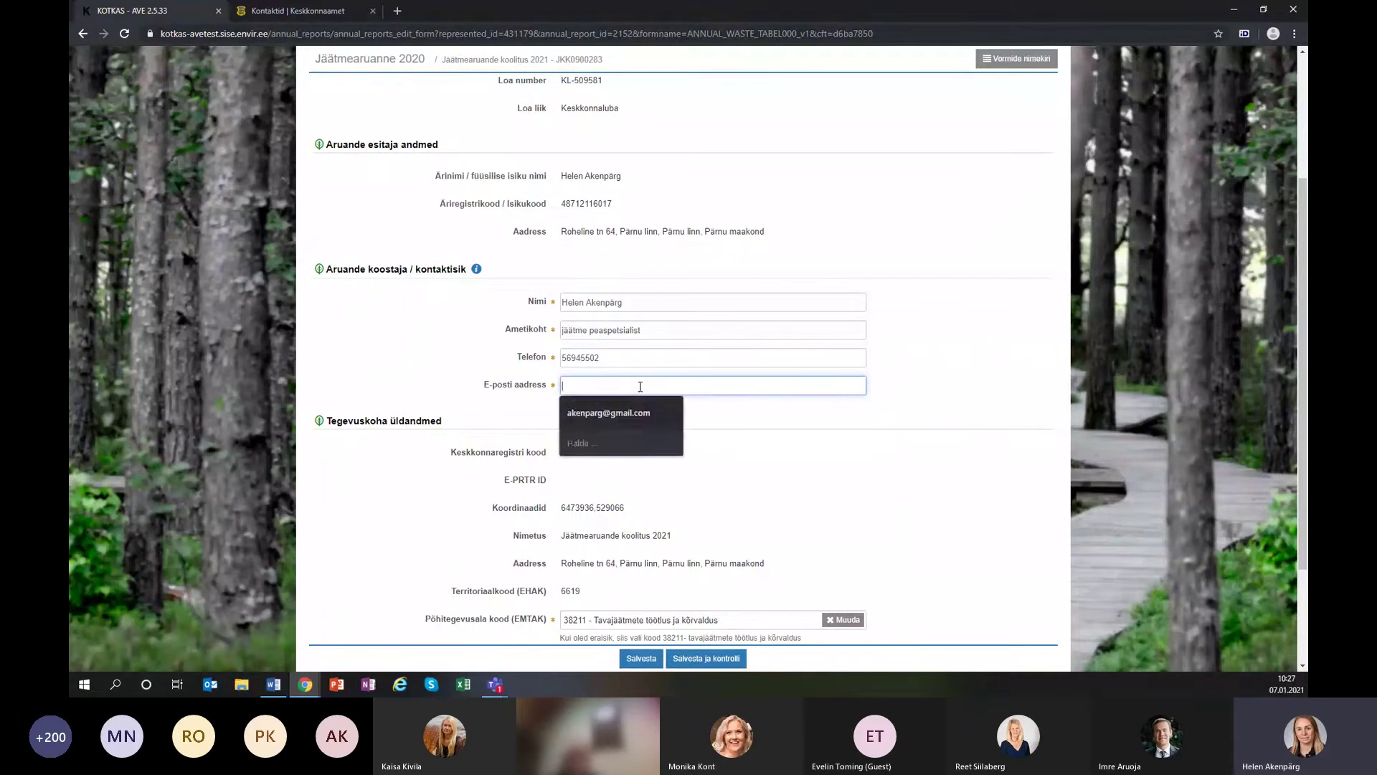
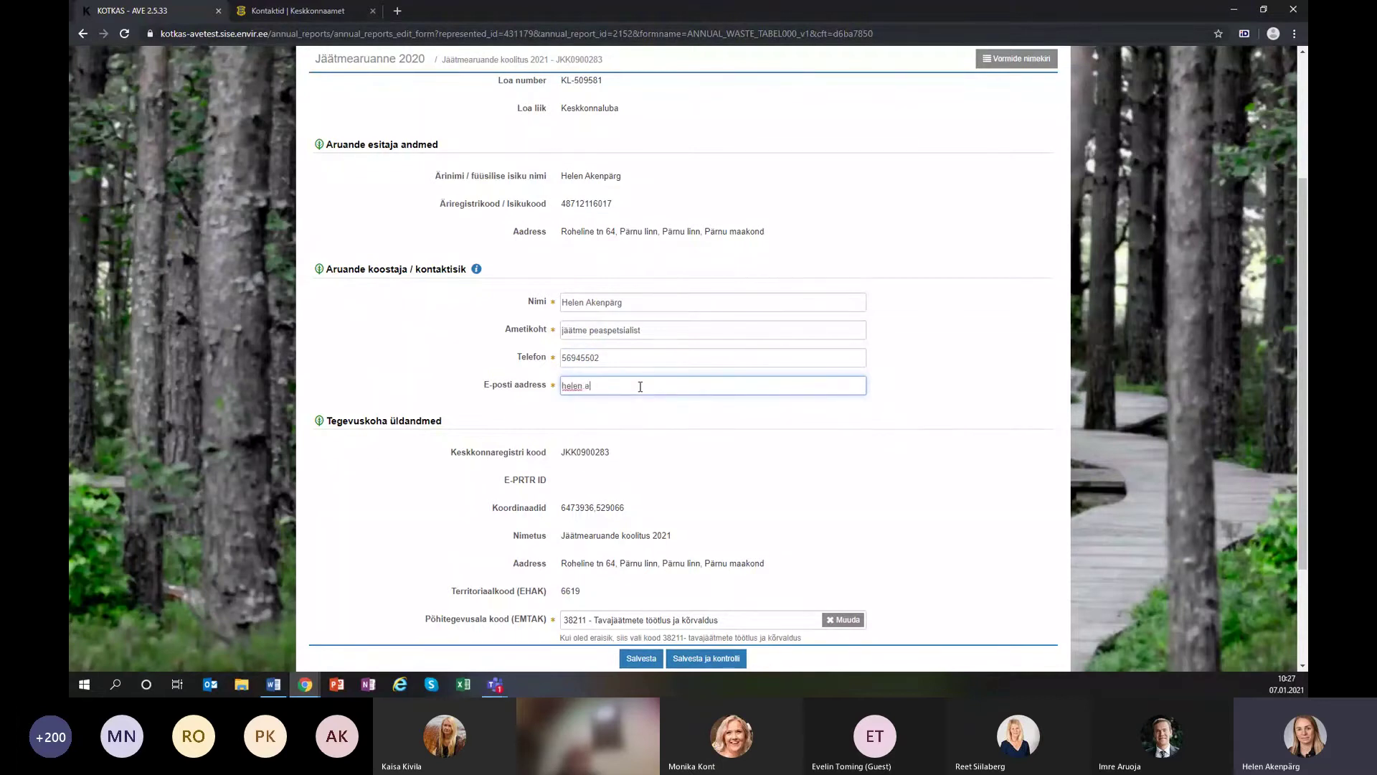
pyautogui.click(640, 388)
pyautogui.write('s')
pyautogui.write('et.ee')
pyautogui.scroll(-2, 766, 449)
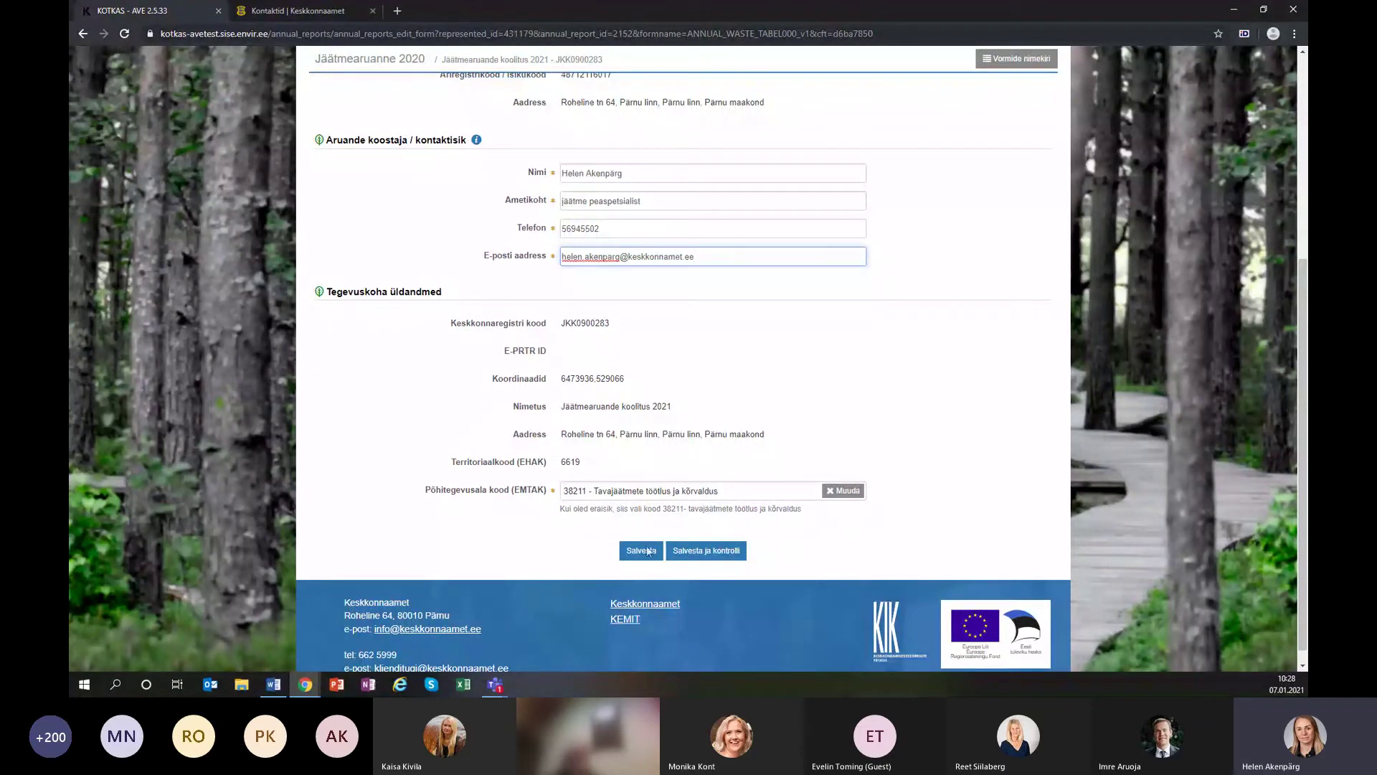
# Save and check the title page, then review the Bilanss balance form.
pyautogui.click(703, 556)
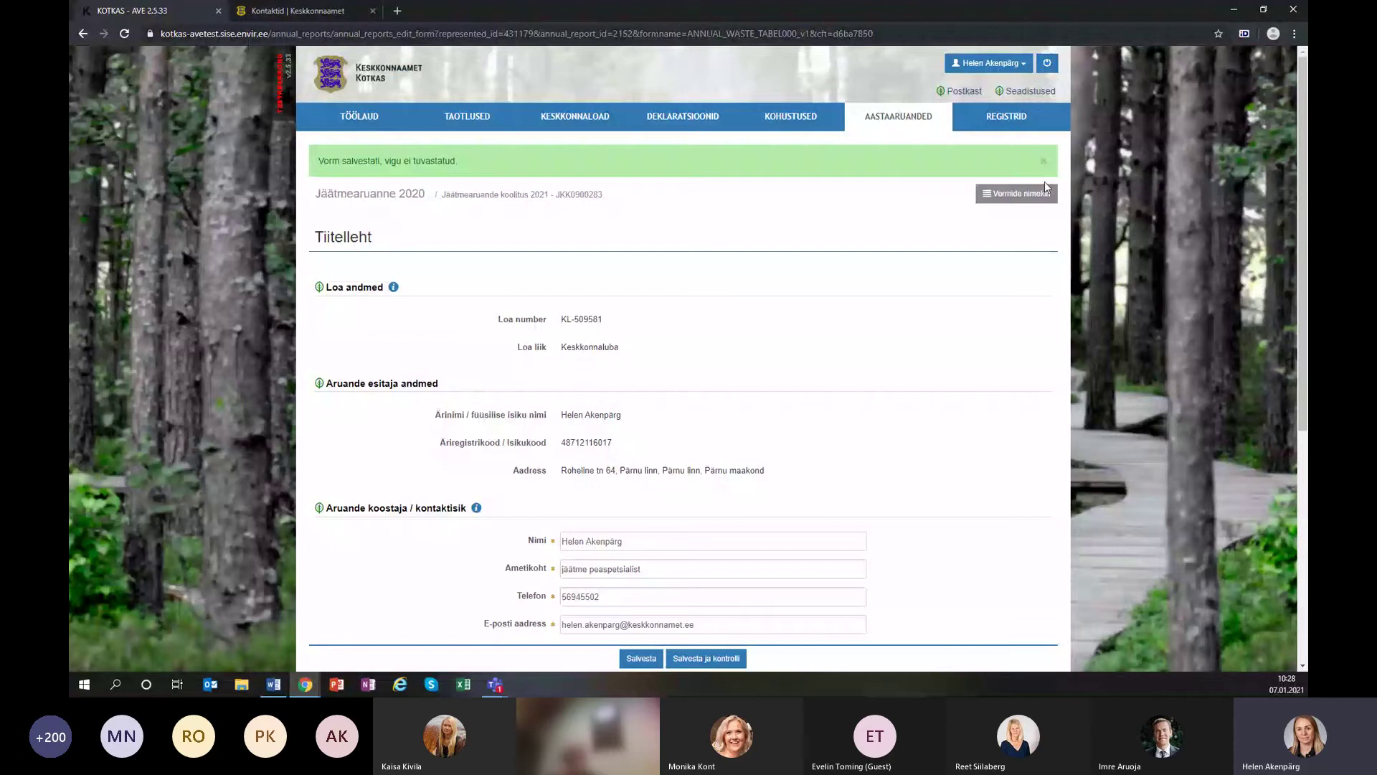
pyautogui.click(1044, 184)
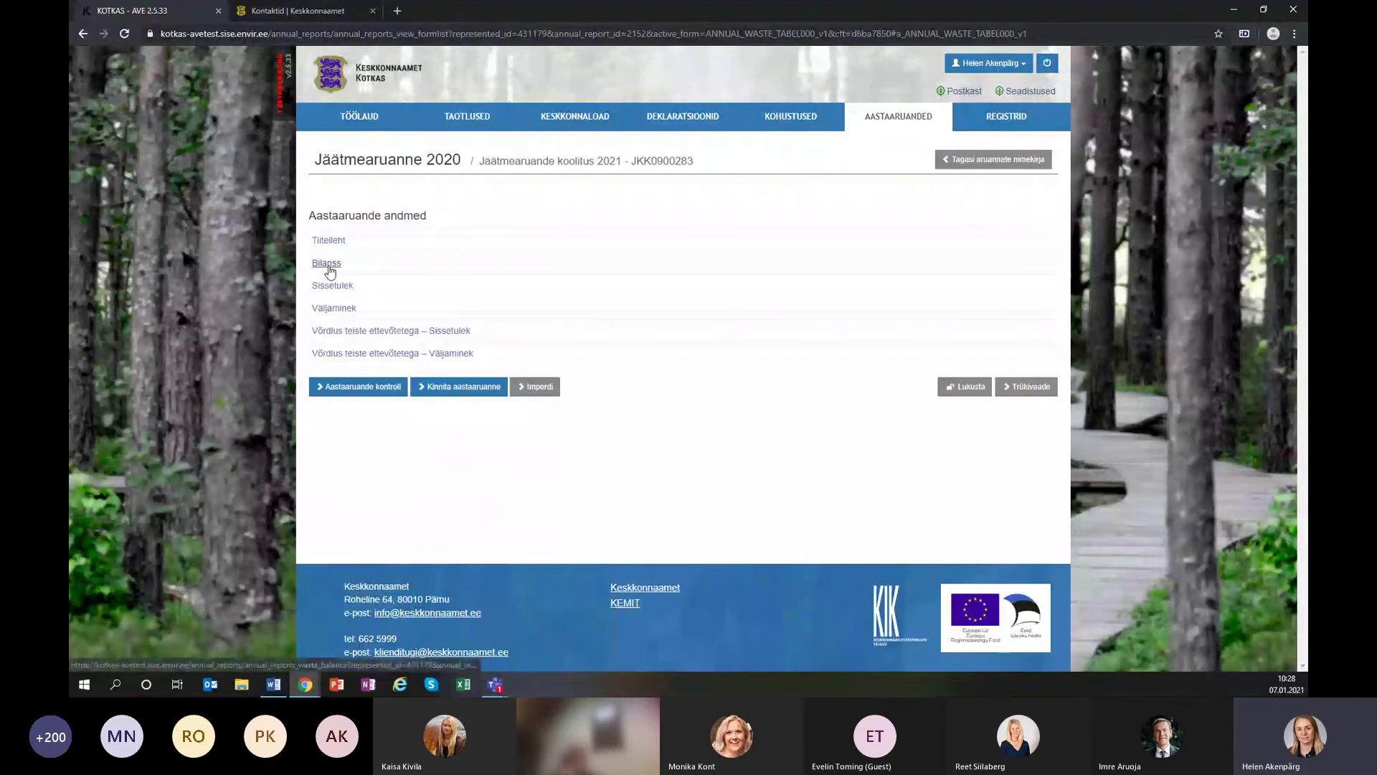
pyautogui.click(327, 266)
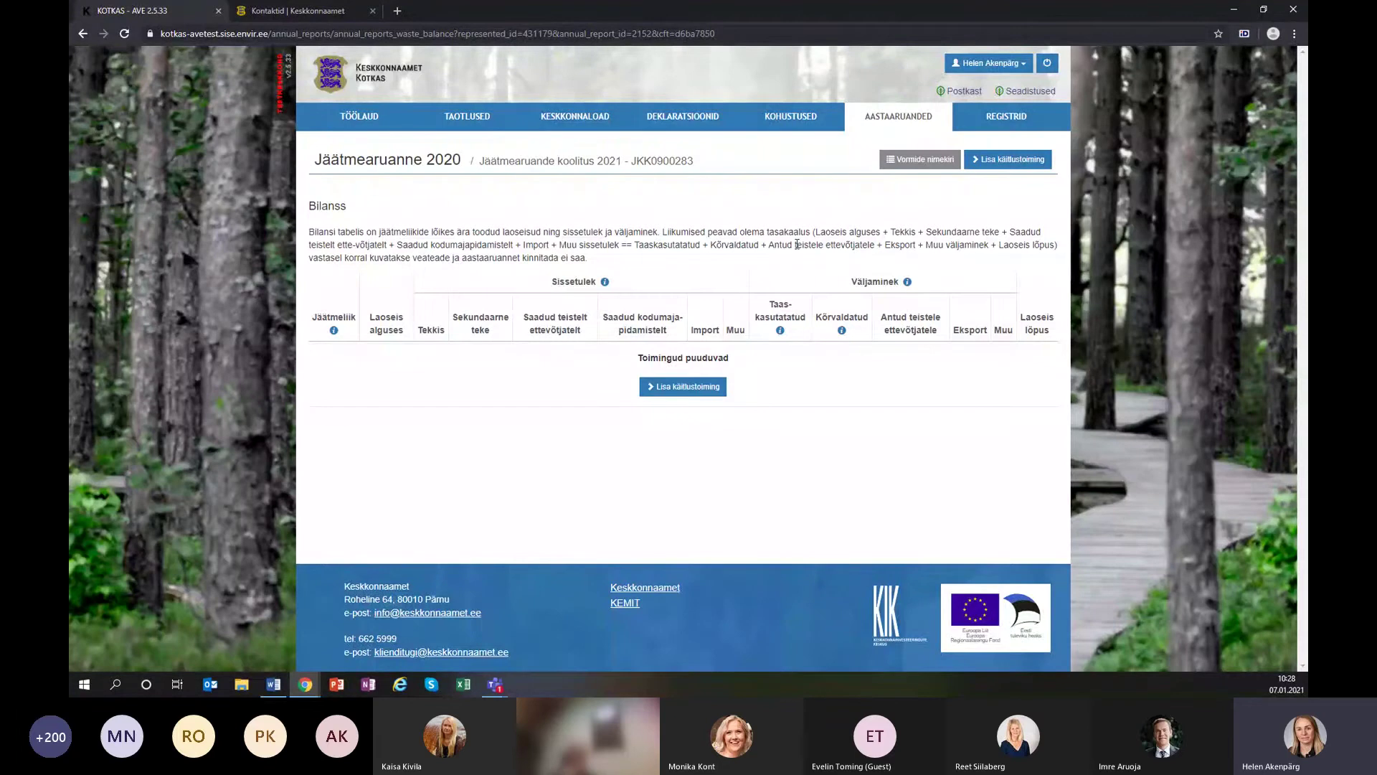
pyautogui.click(923, 169)
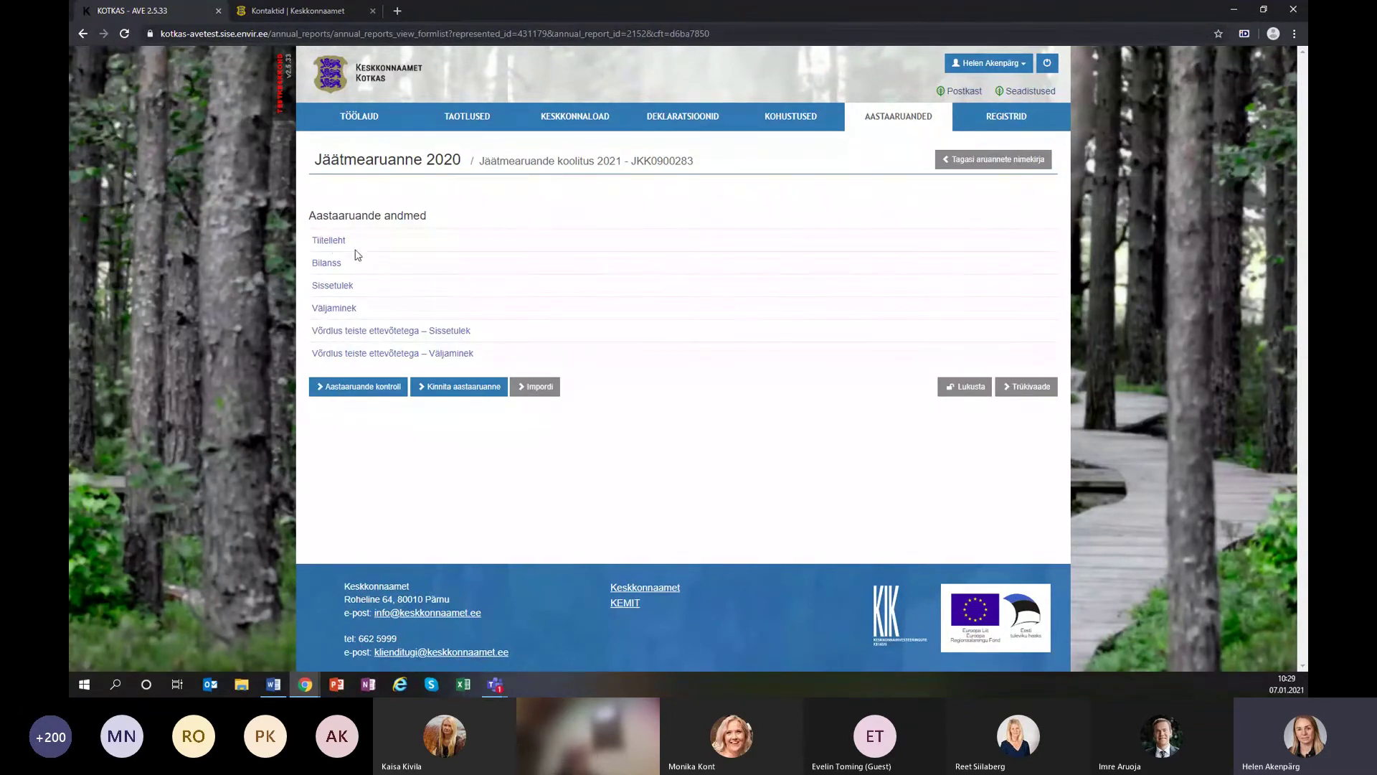
# Review the Tiitelleht form and run Aastaaruande kontroll on the whole report.
pyautogui.click(332, 242)
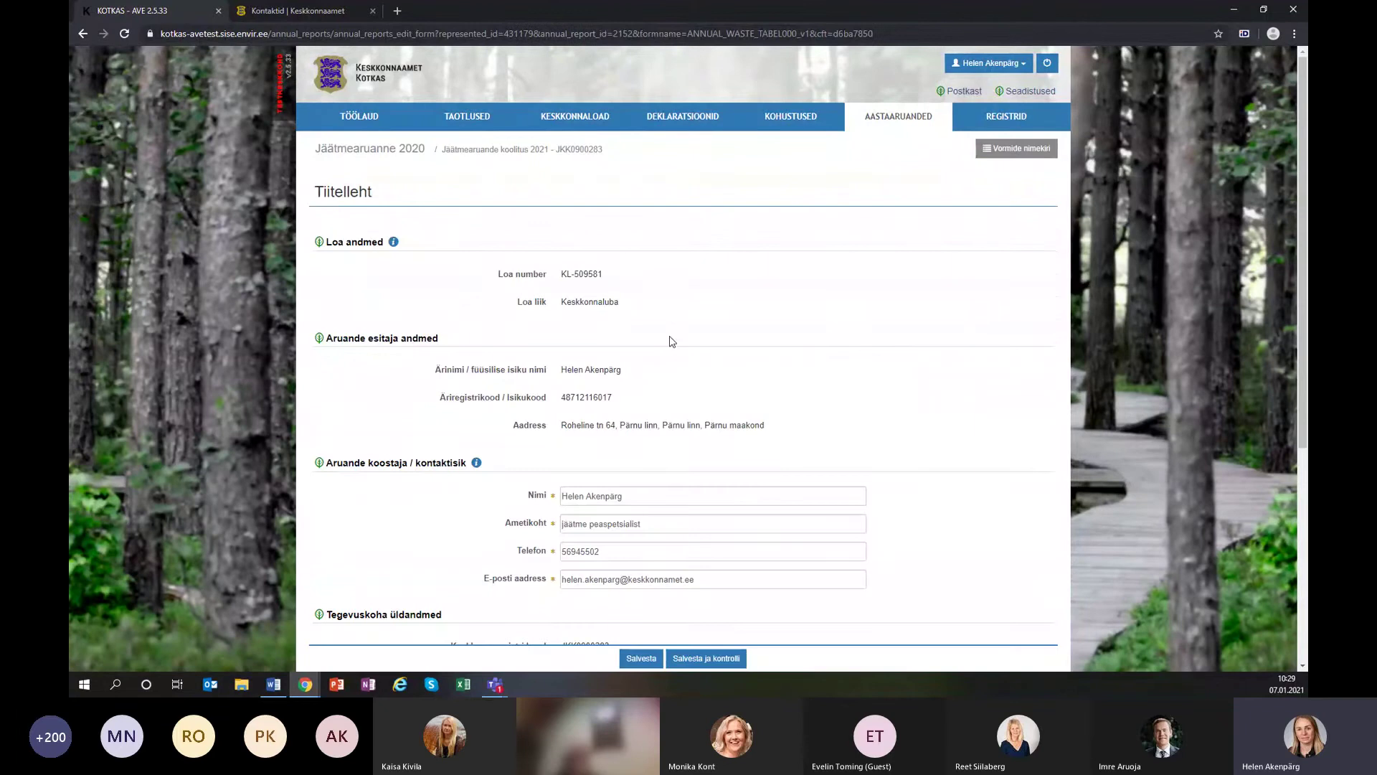
pyautogui.scroll(-5, 670, 348)
pyautogui.scroll(5, 671, 348)
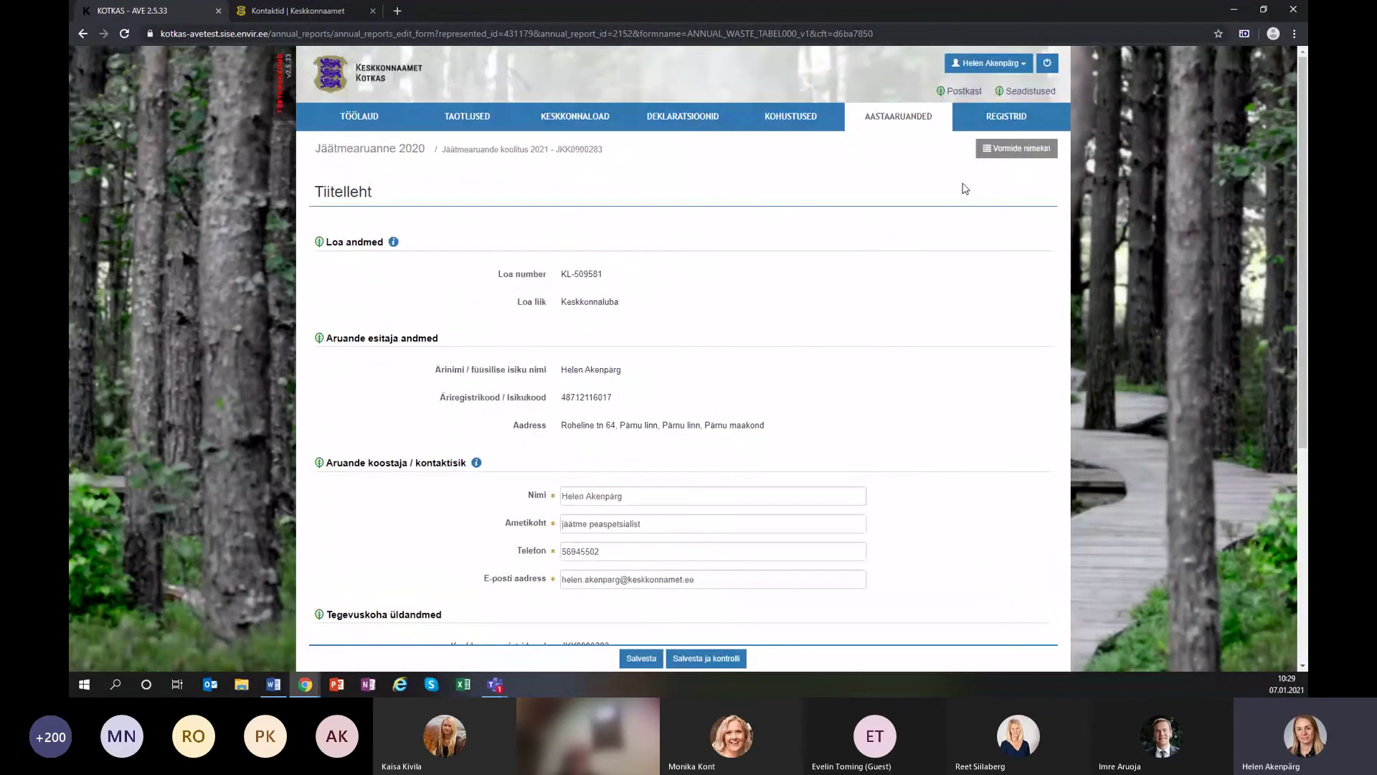
pyautogui.click(1013, 149)
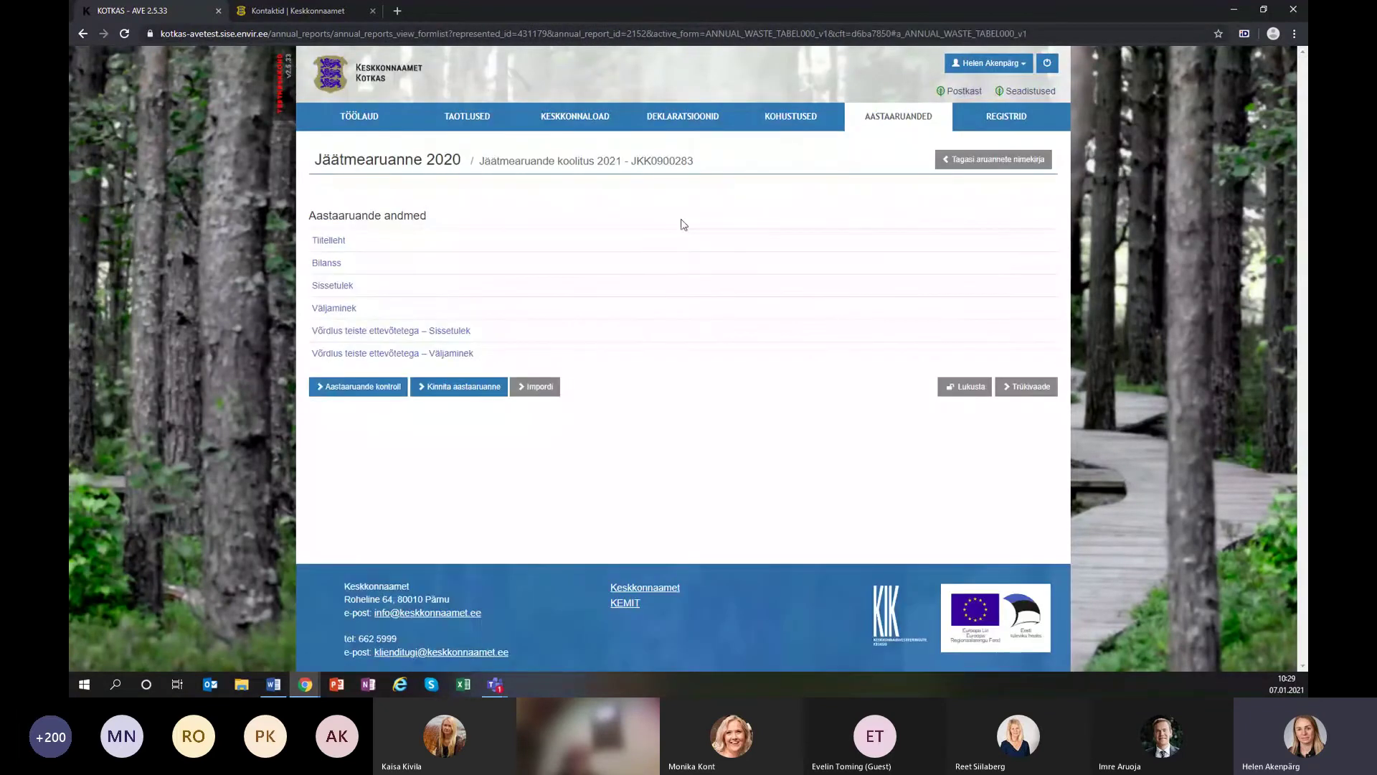
pyautogui.click(340, 390)
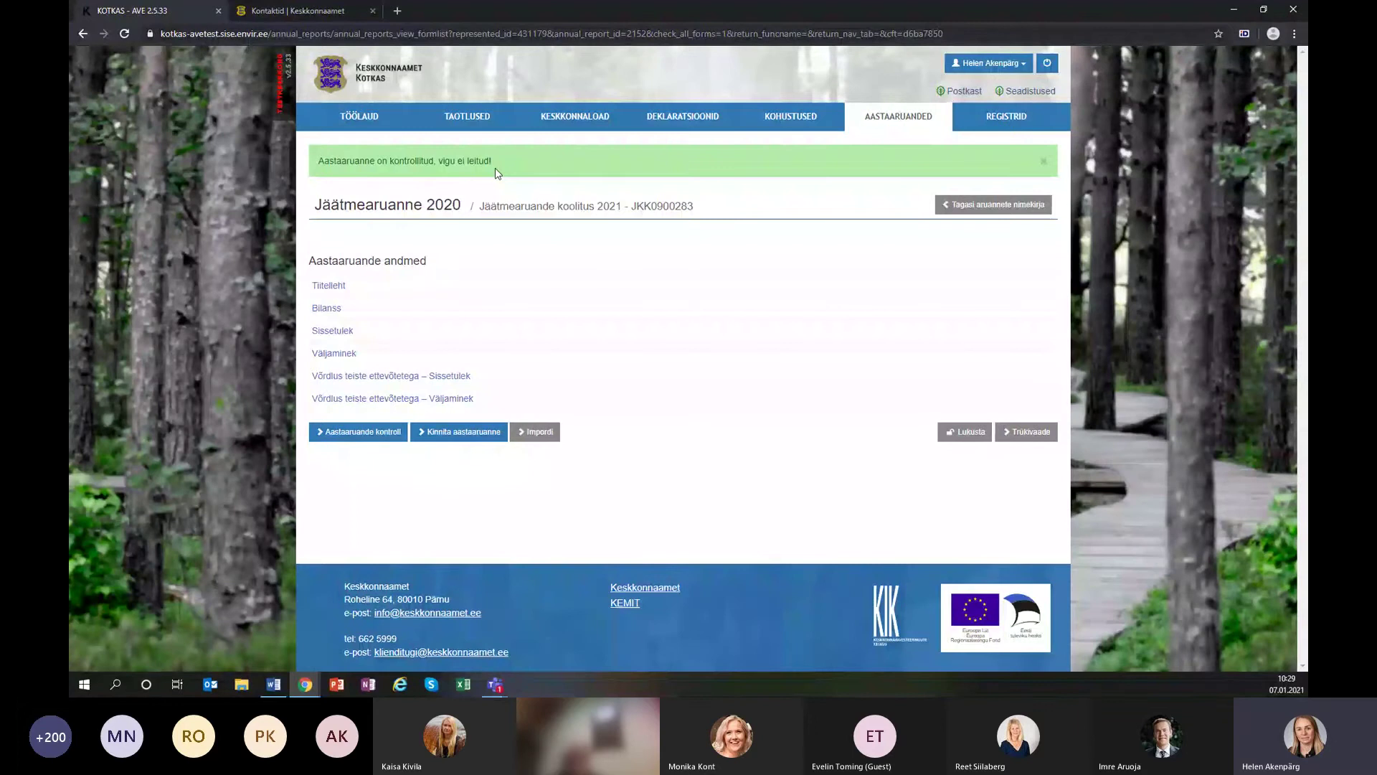
# Start confirming the annual report and look over its summary.
pyautogui.click(449, 432)
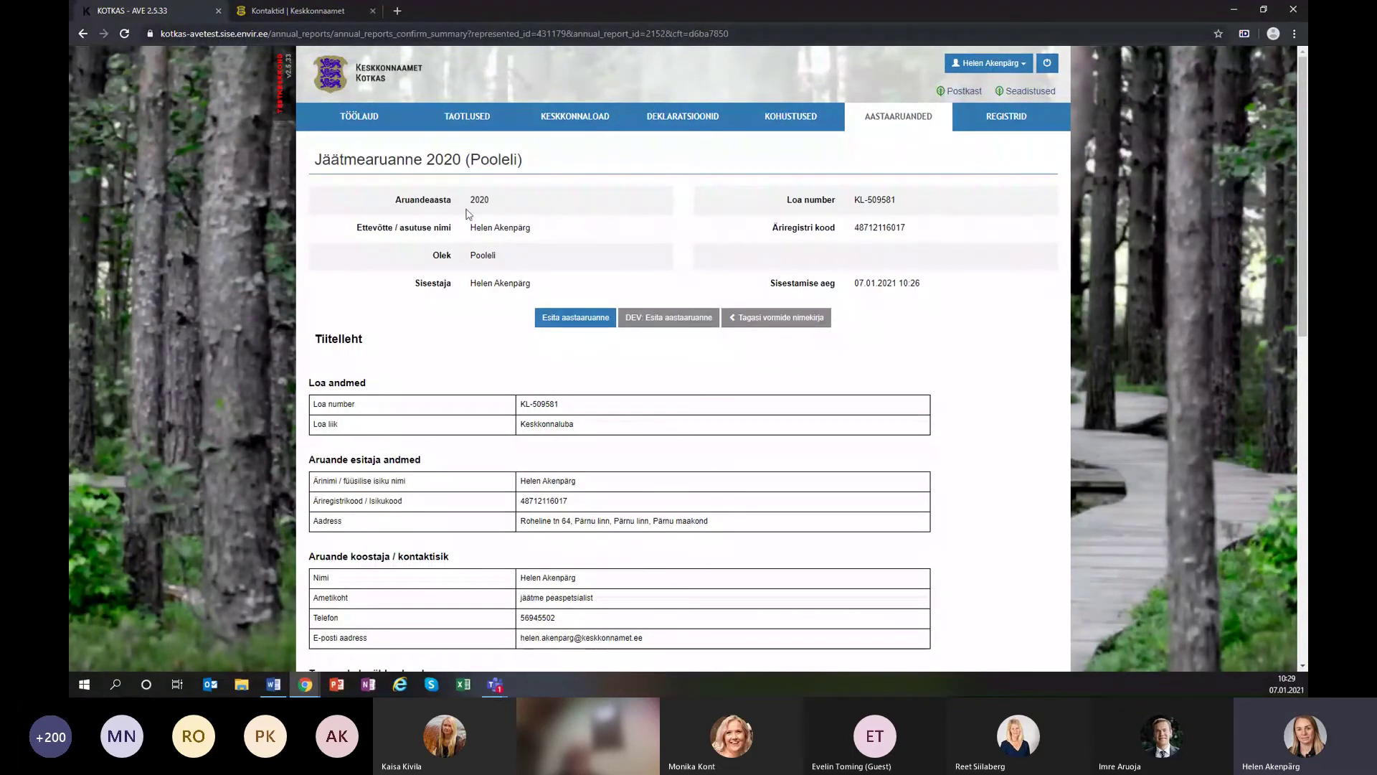
pyautogui.scroll(-3, 722, 456)
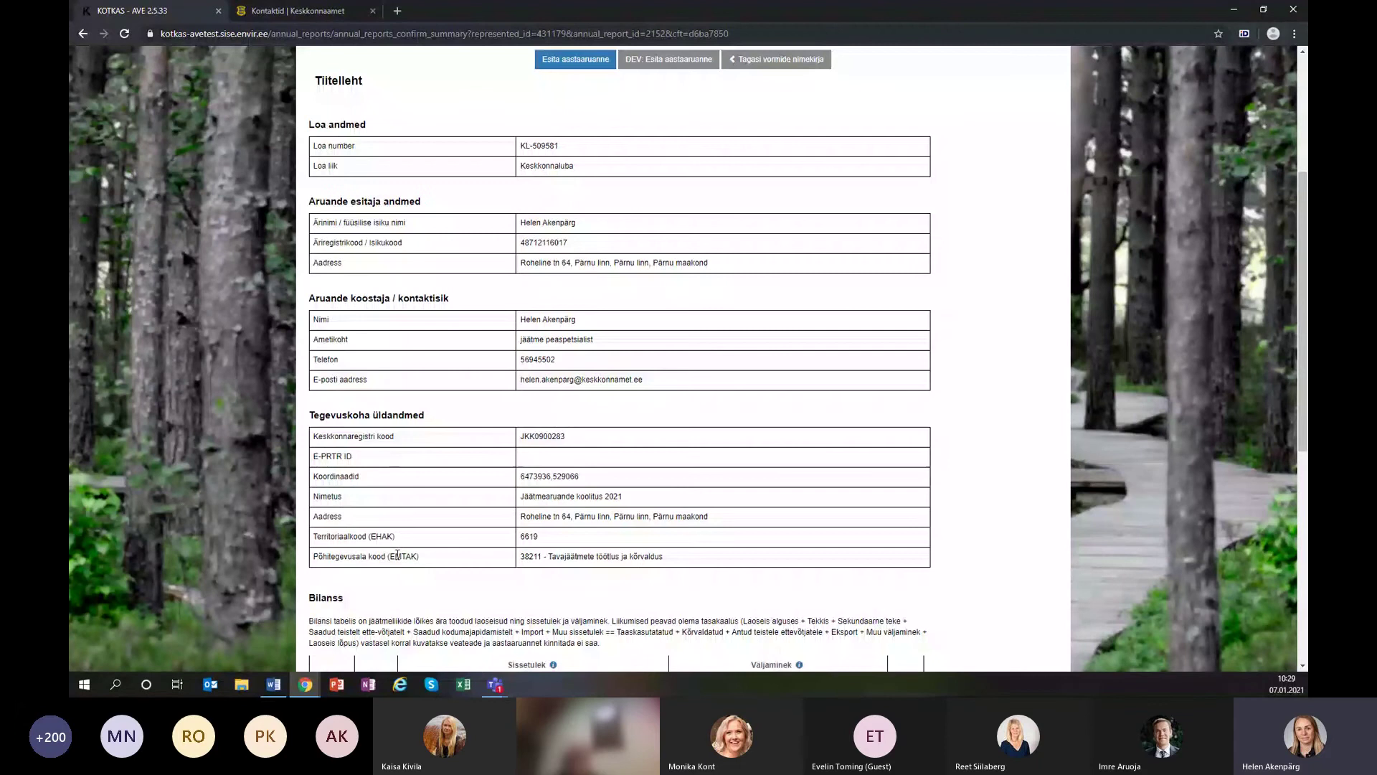
pyautogui.scroll(-3, 804, 475)
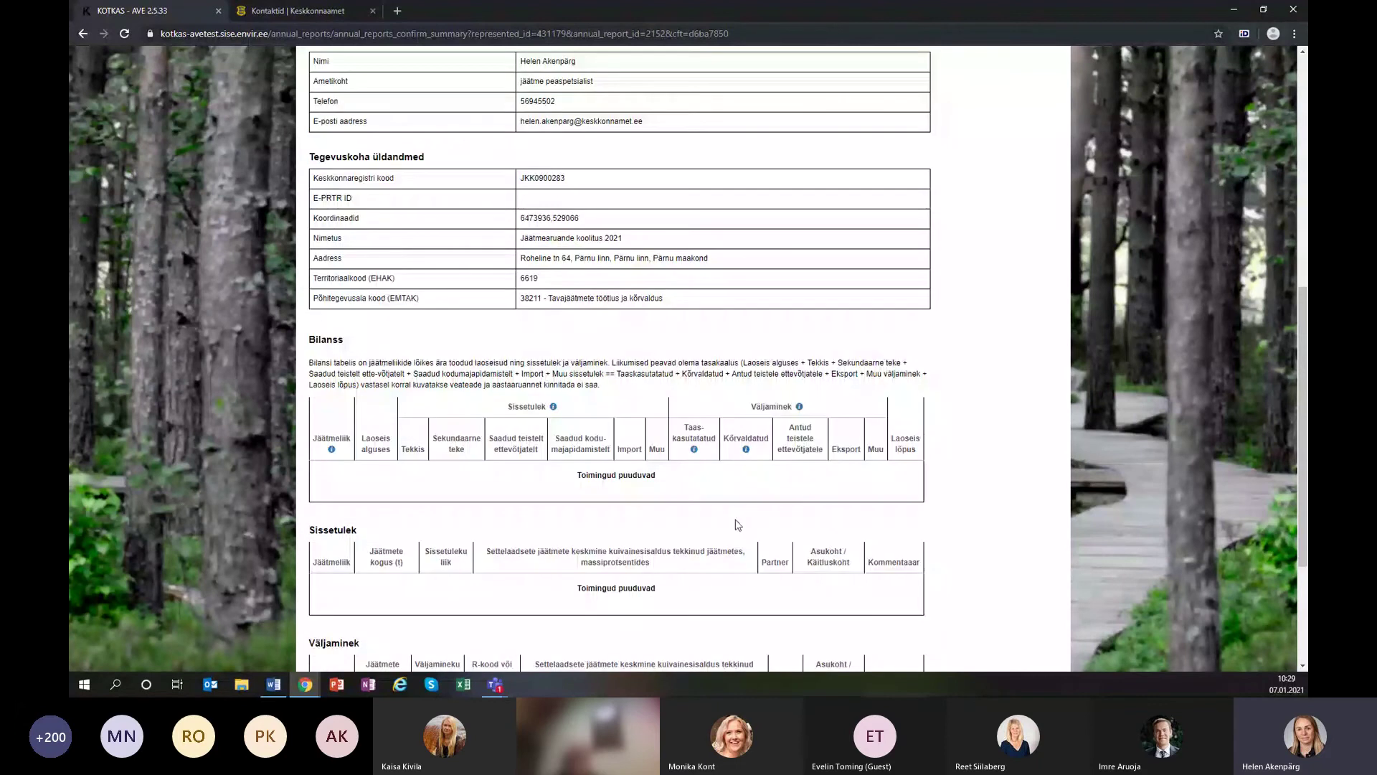
pyautogui.scroll(-3, 737, 523)
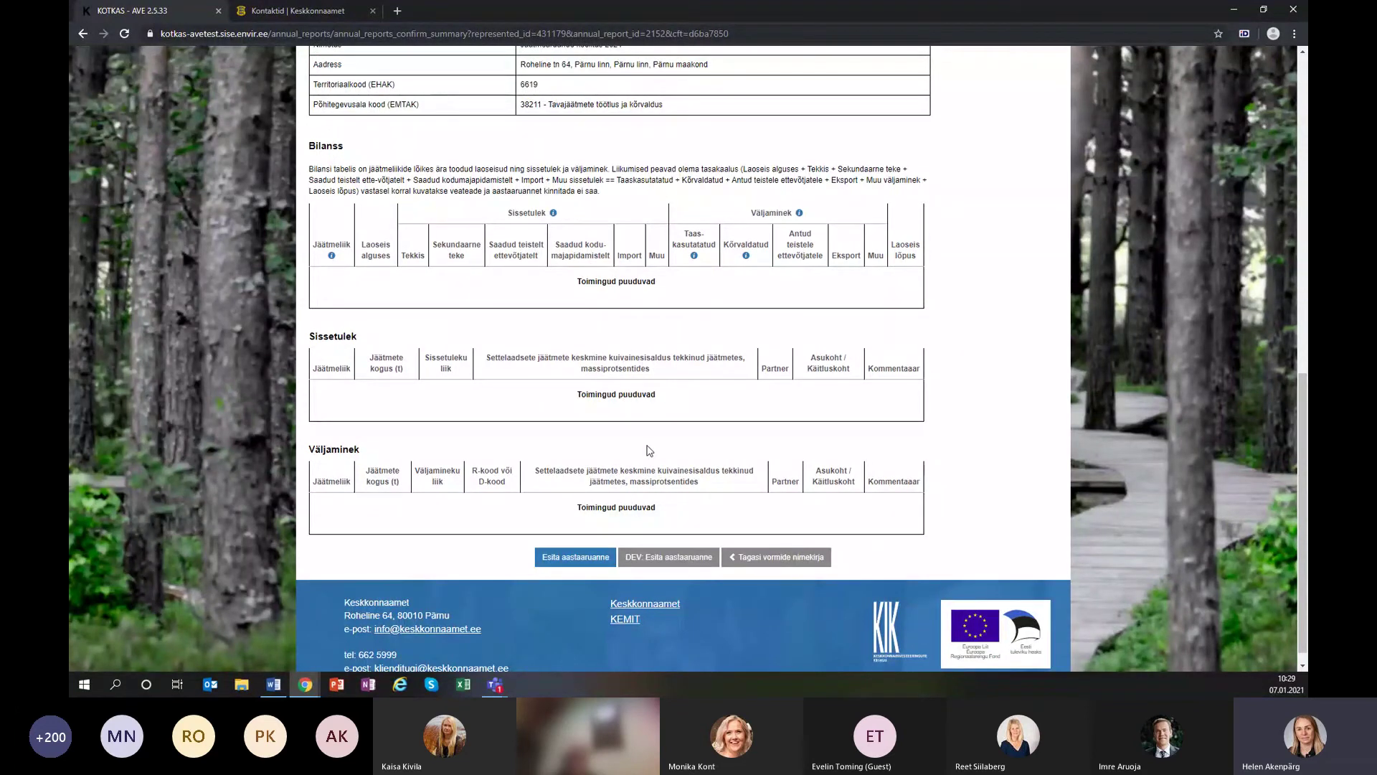
pyautogui.scroll(2, 650, 451)
pyautogui.scroll(10, 650, 450)
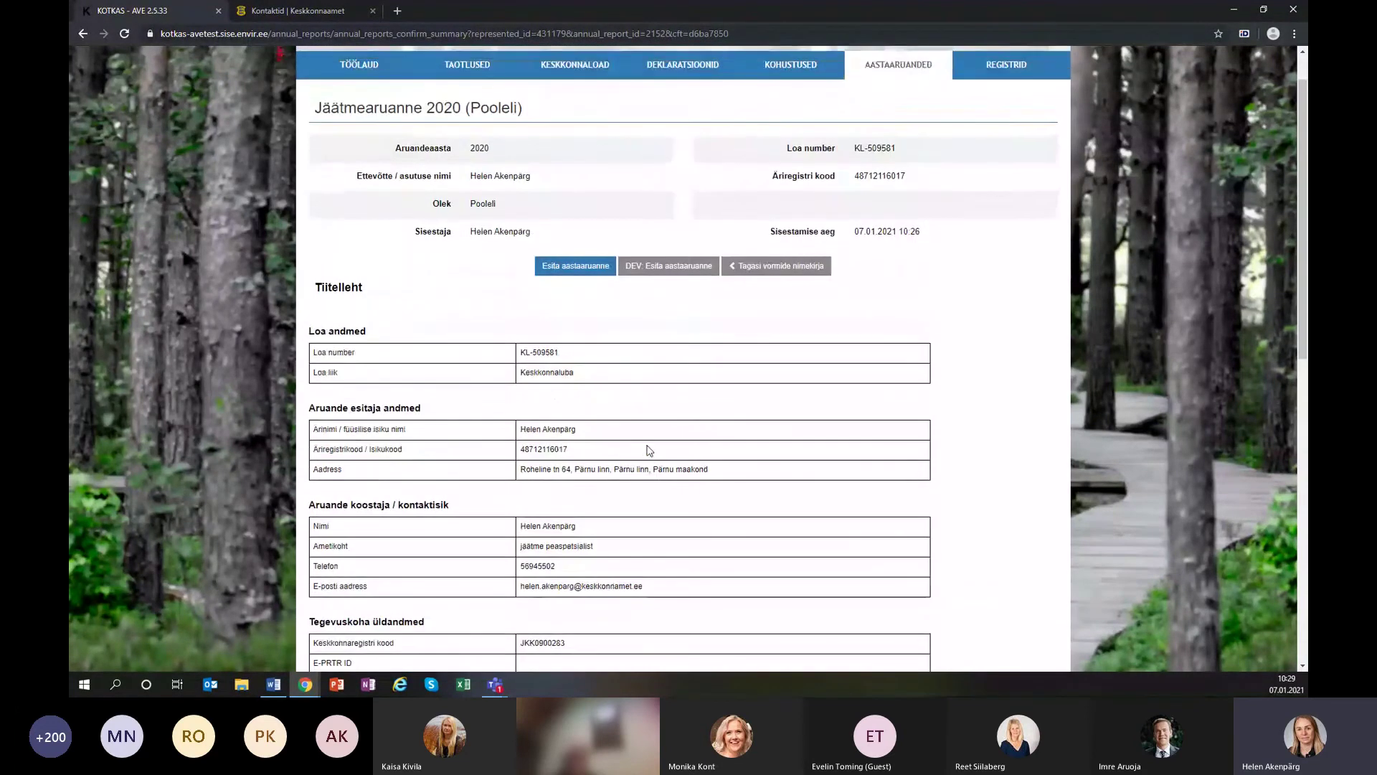
# Submit the 2020 report with Esita aastaaruanne and confirm with Ok.
pyautogui.click(577, 324)
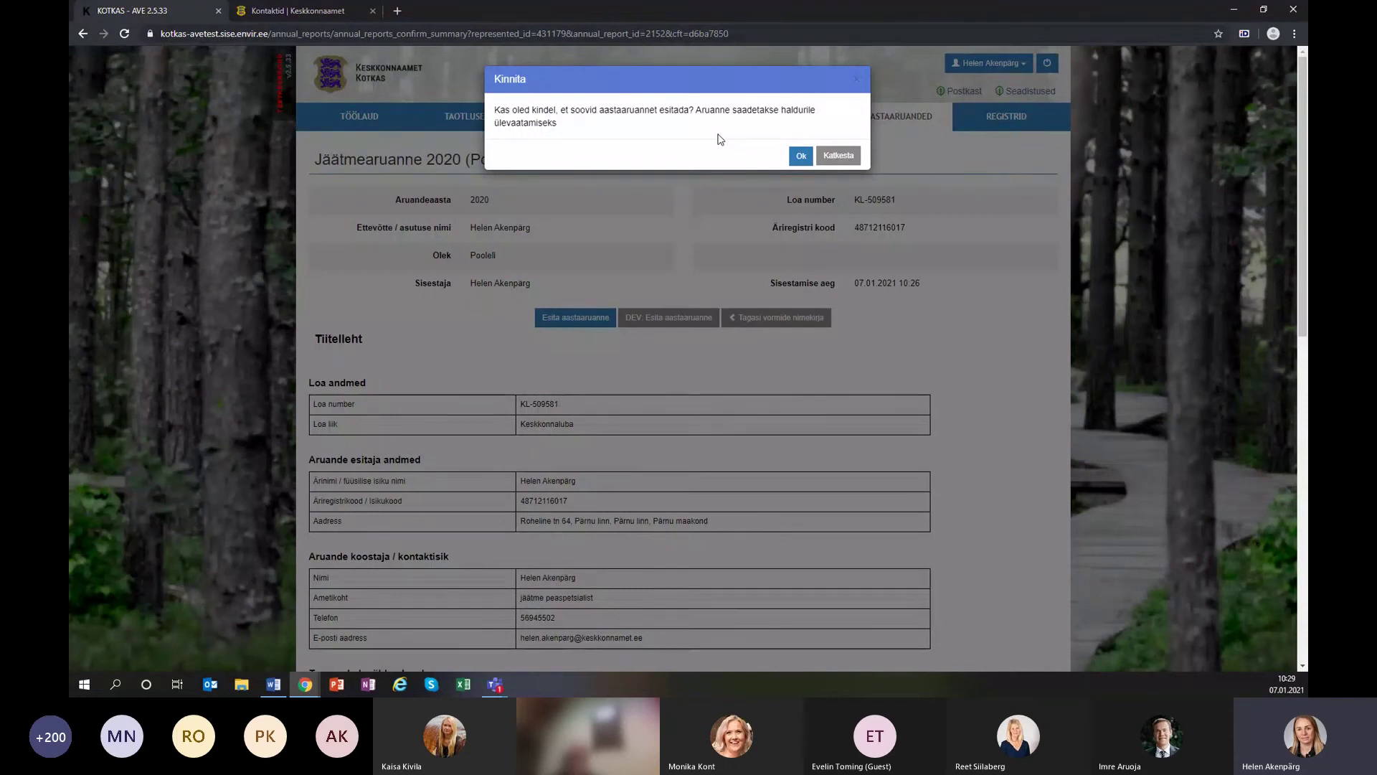
pyautogui.click(800, 157)
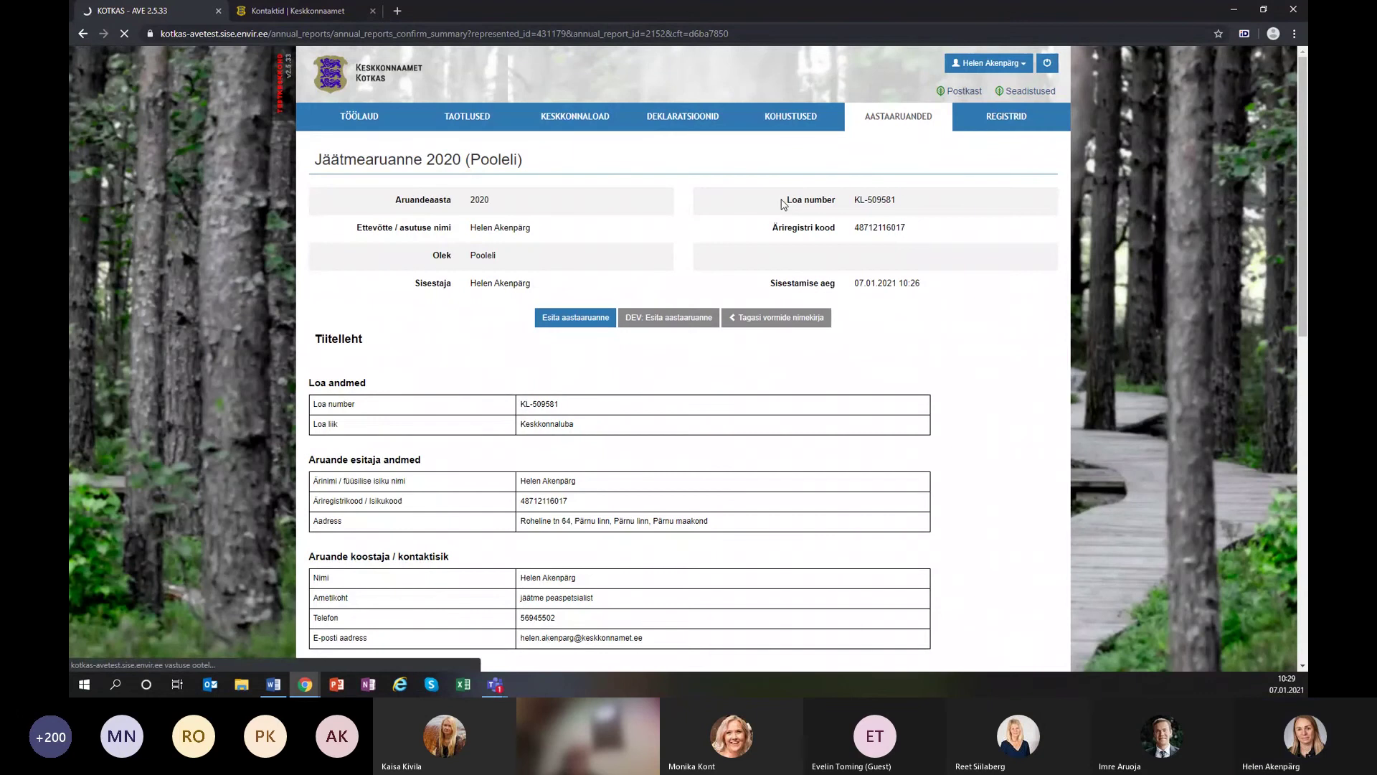
pyautogui.moveTo(423, 160); pyautogui.dragTo(318, 162)
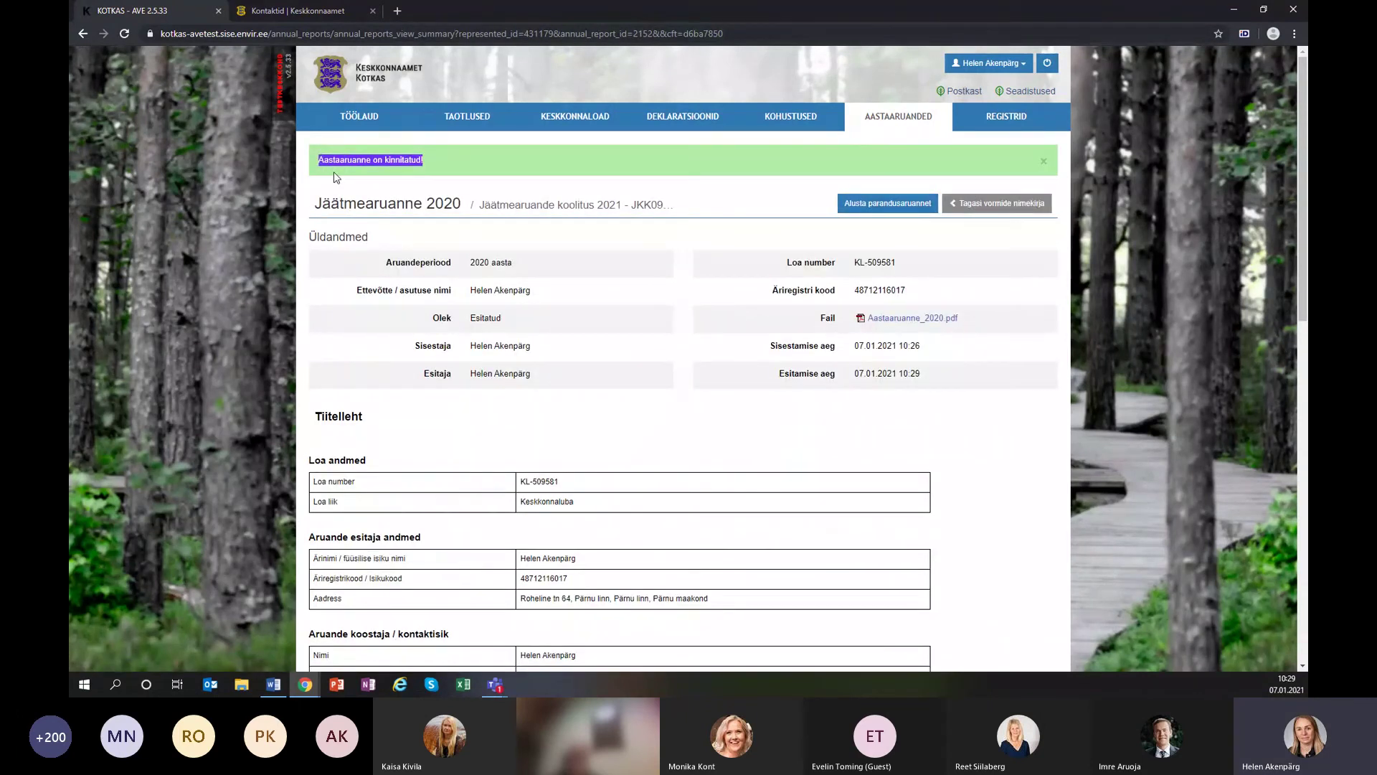